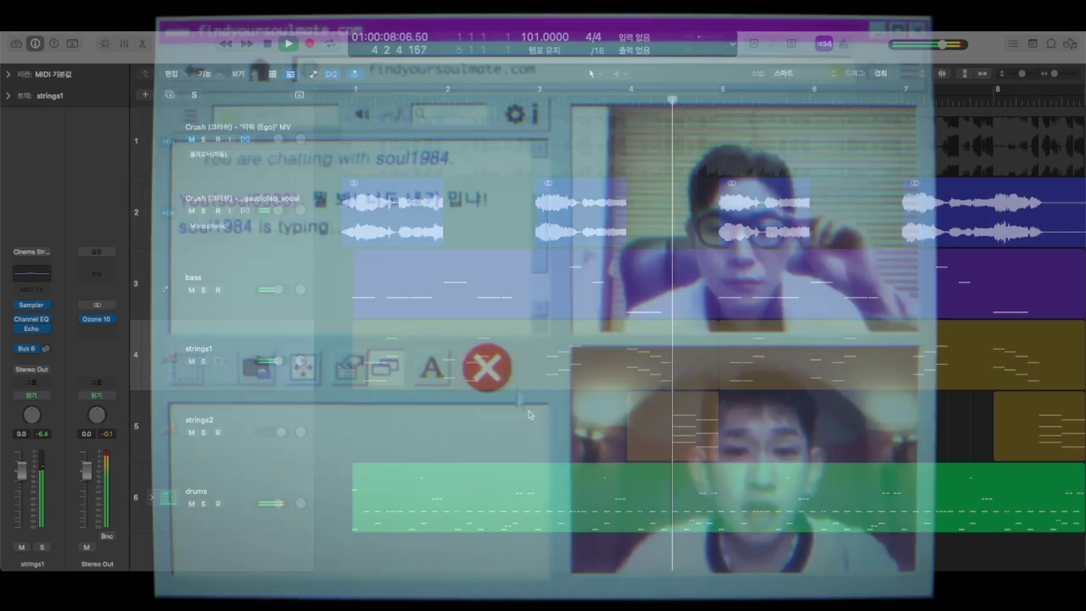
Step: Stop playback and move the strings1 and strings2 tracks above the bass track
key(space)
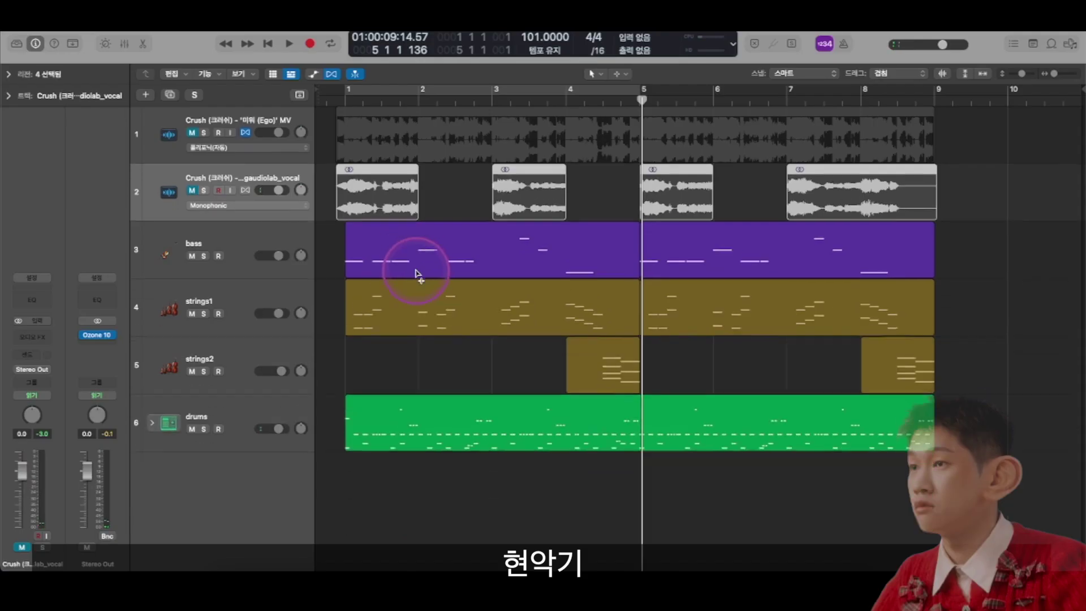
click(237, 302)
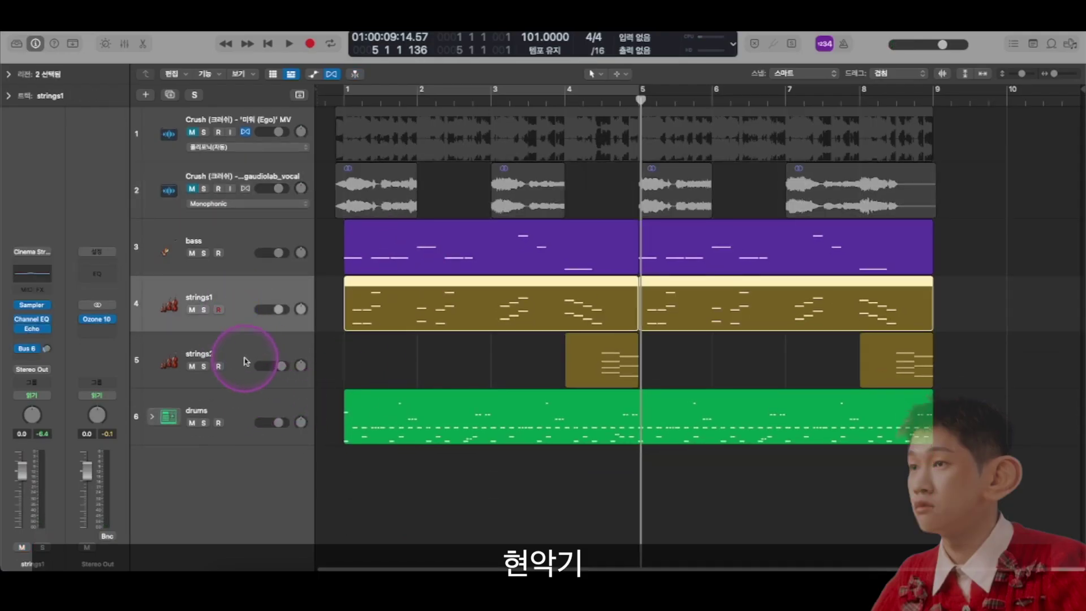
shift+click(249, 365)
drag(238, 295, 240, 233)
key(super+Down)
key(super+Down)
Step: Place the playhead just before bar 1 and solo the strings1 track
click(452, 206)
click(262, 293)
drag(344, 103, 341, 103)
scroll(376, 314, up, 5)
ctrl+alt+click(377, 313)
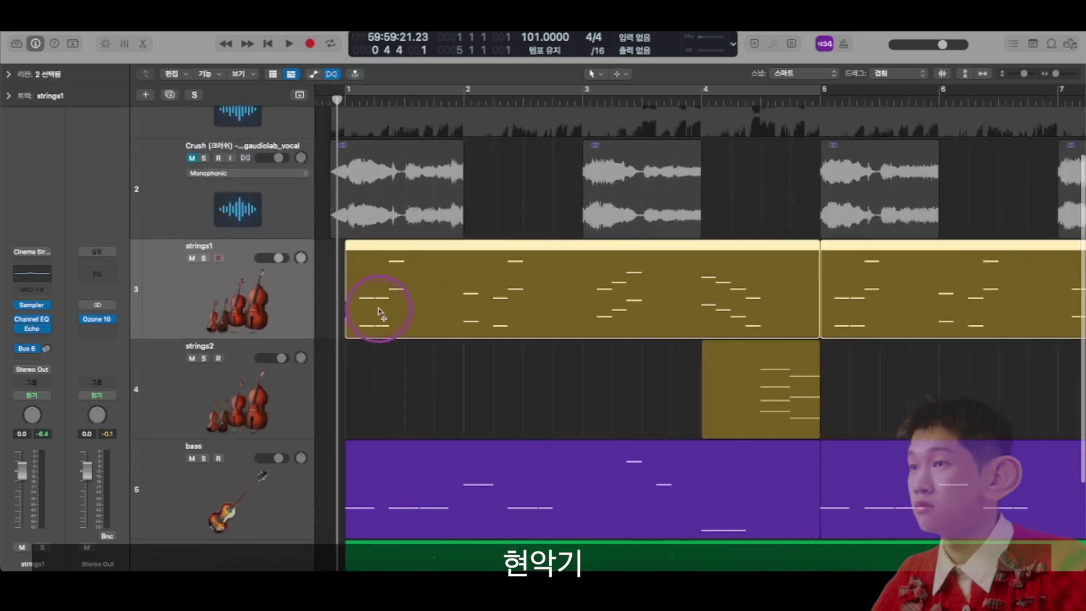
click(457, 373)
click(210, 273)
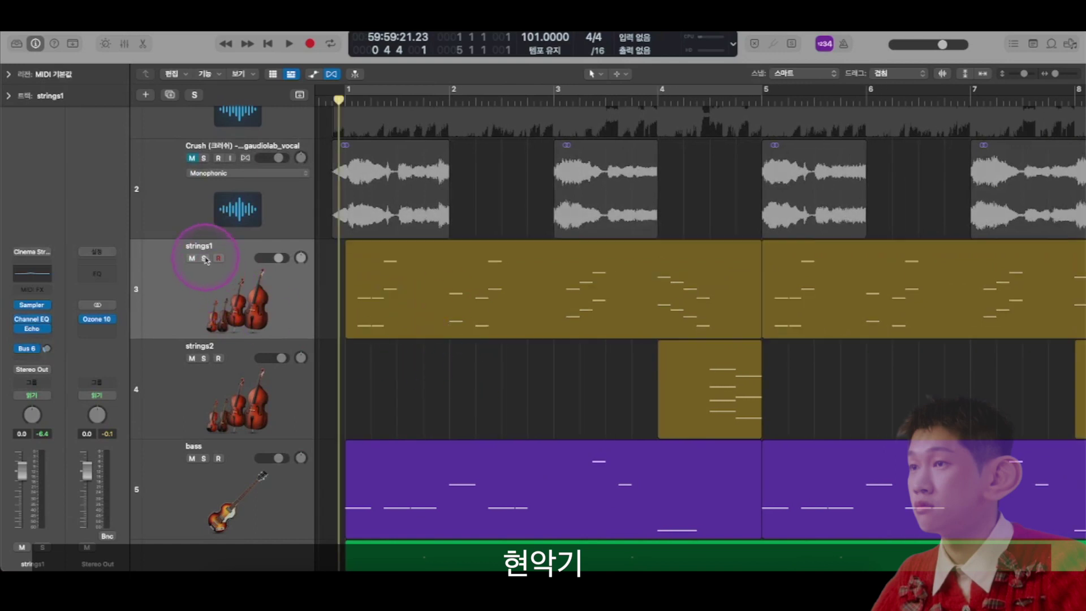
click(204, 258)
Step: Open the first strings1 region in the Piano Roll and play its notes through to bar 4
click(456, 407)
click(394, 301)
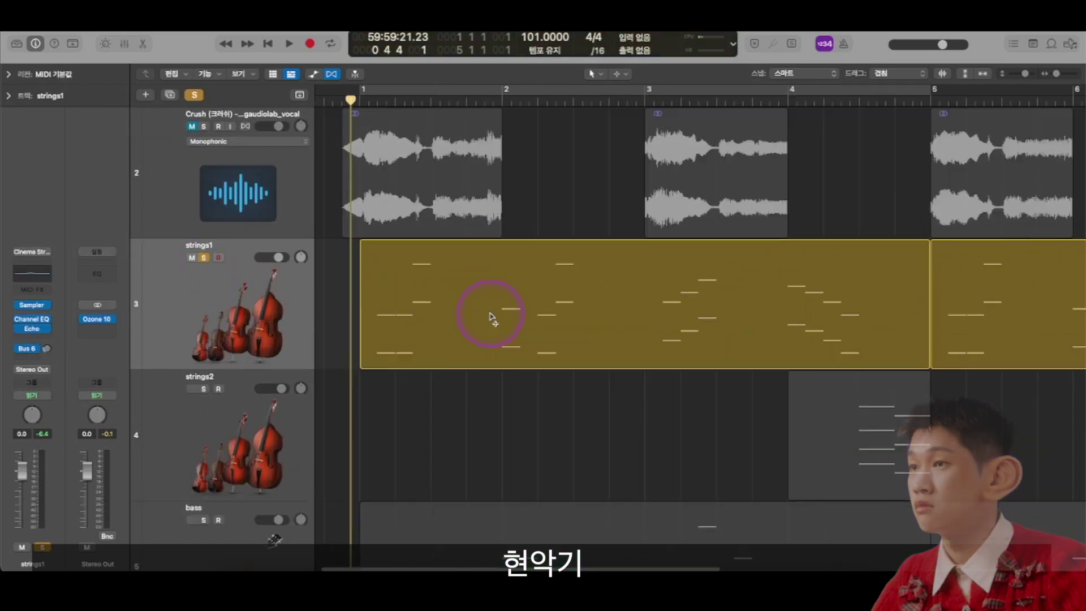
double_click(518, 304)
key(space)
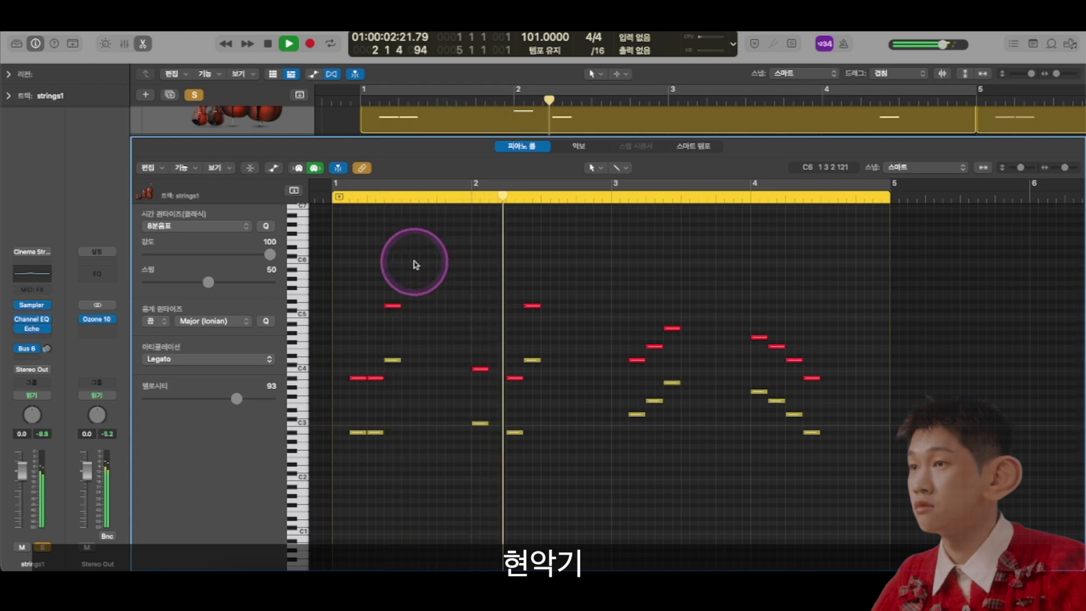
key(super+Left)
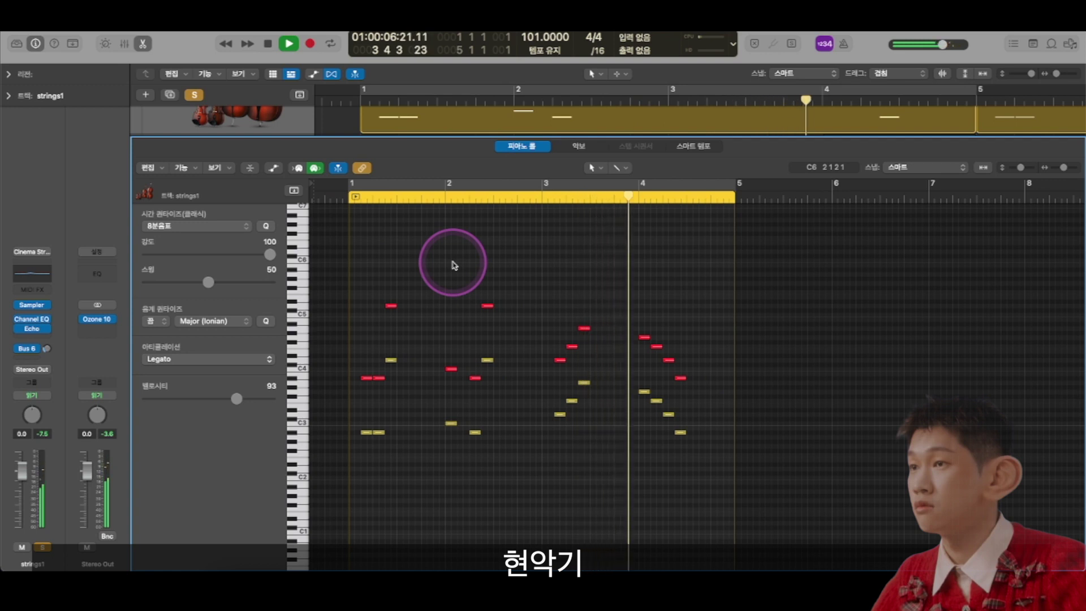
key(space)
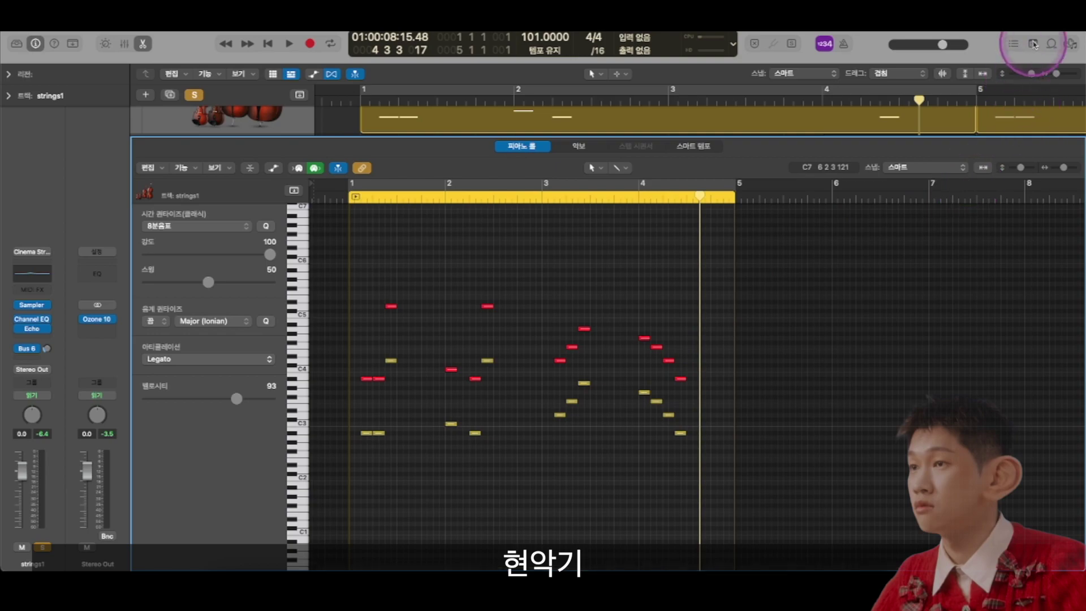
Step: Close the Piano Roll and look up the strings1 track's Cinema Strings patch among the library's Orchestral Strings sounds
click(1032, 43)
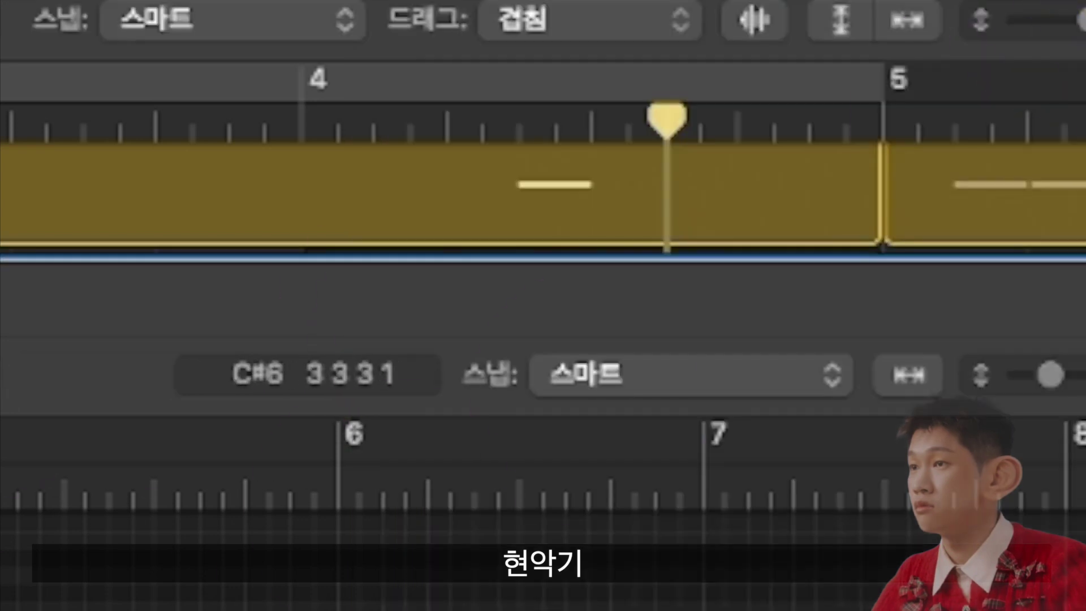
key(e)
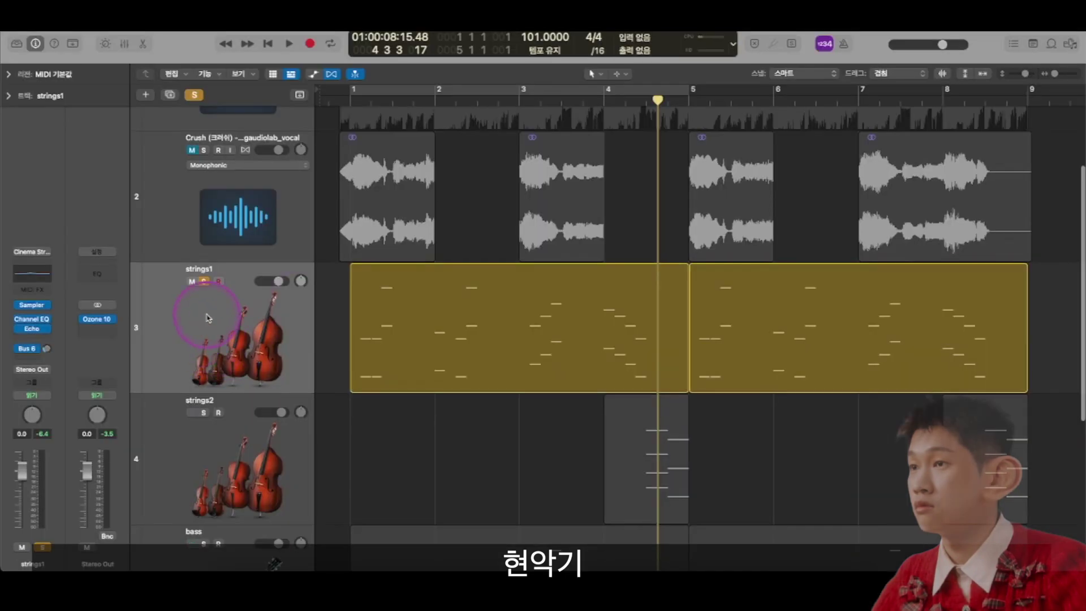
click(239, 289)
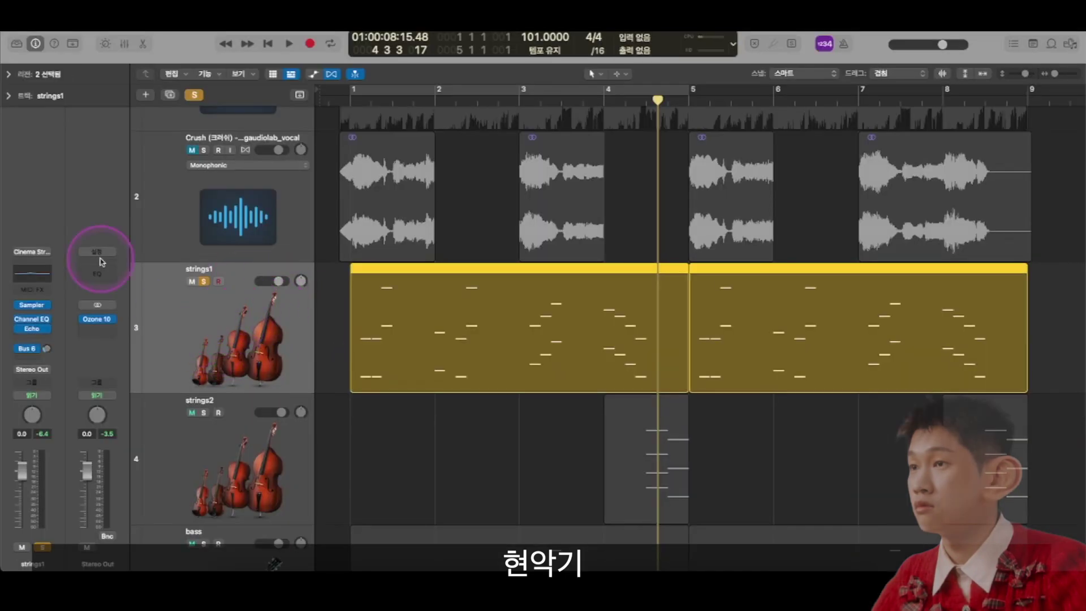
click(16, 44)
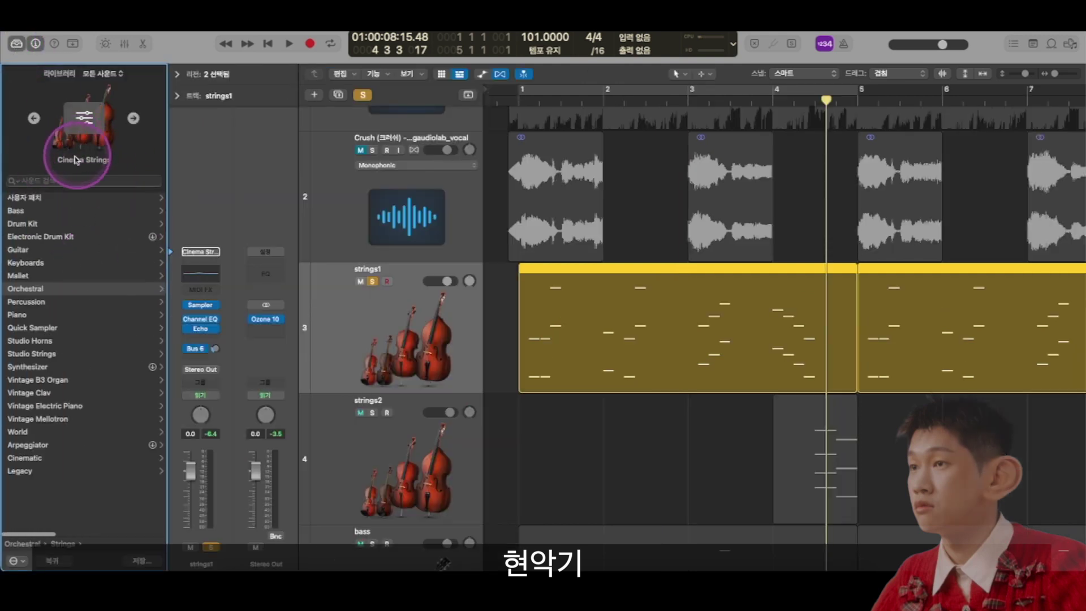
click(21, 289)
click(25, 276)
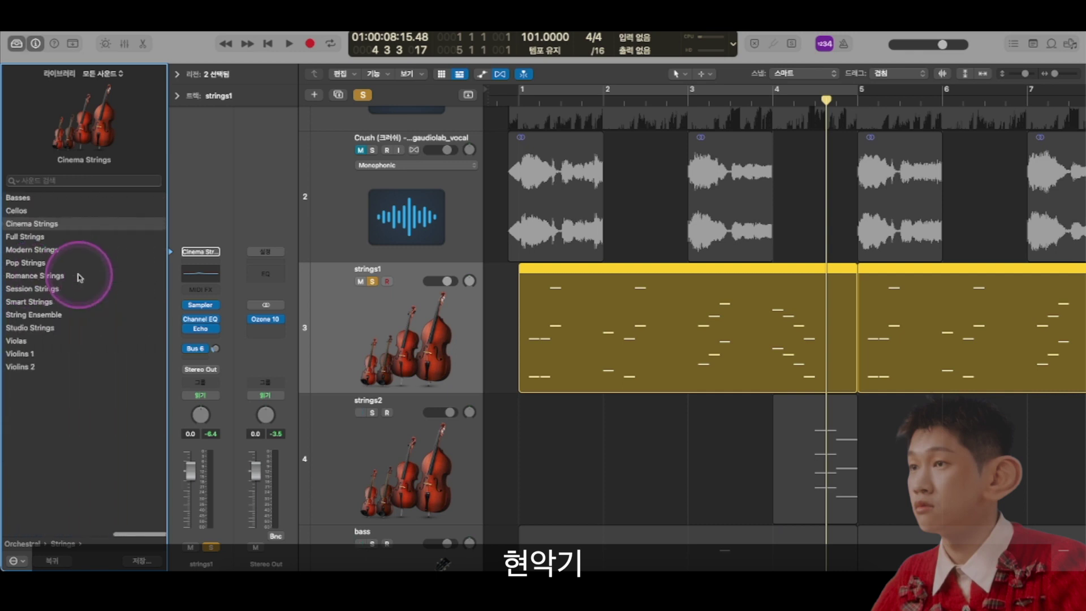
click(17, 45)
Step: Reopen the first strings1 region in the Piano Roll and set the articulation of all its notes to Pizzicato
click(361, 256)
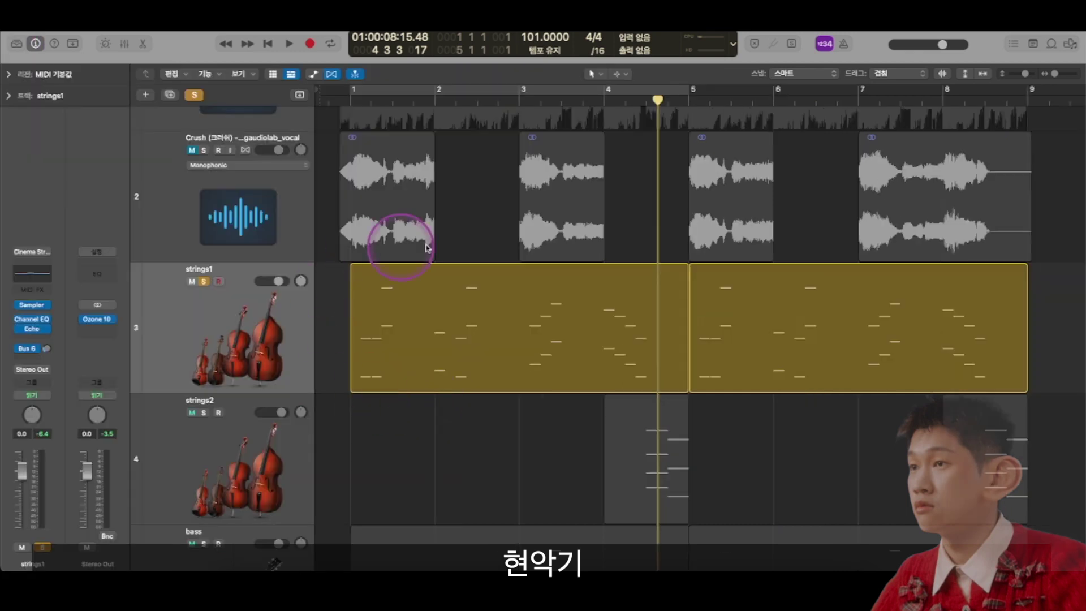
double_click(494, 336)
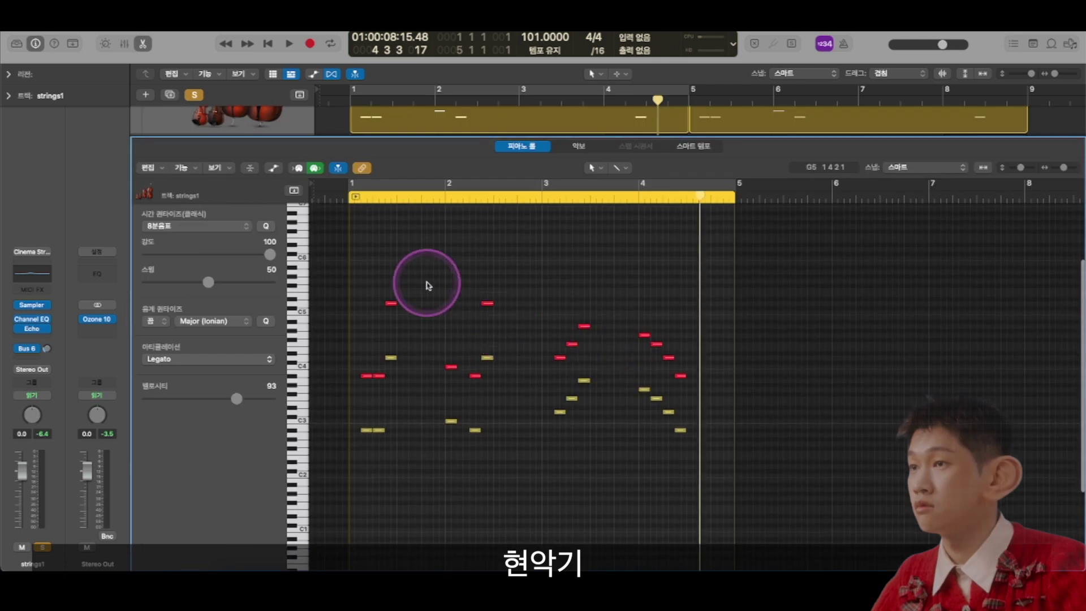
key(super+a)
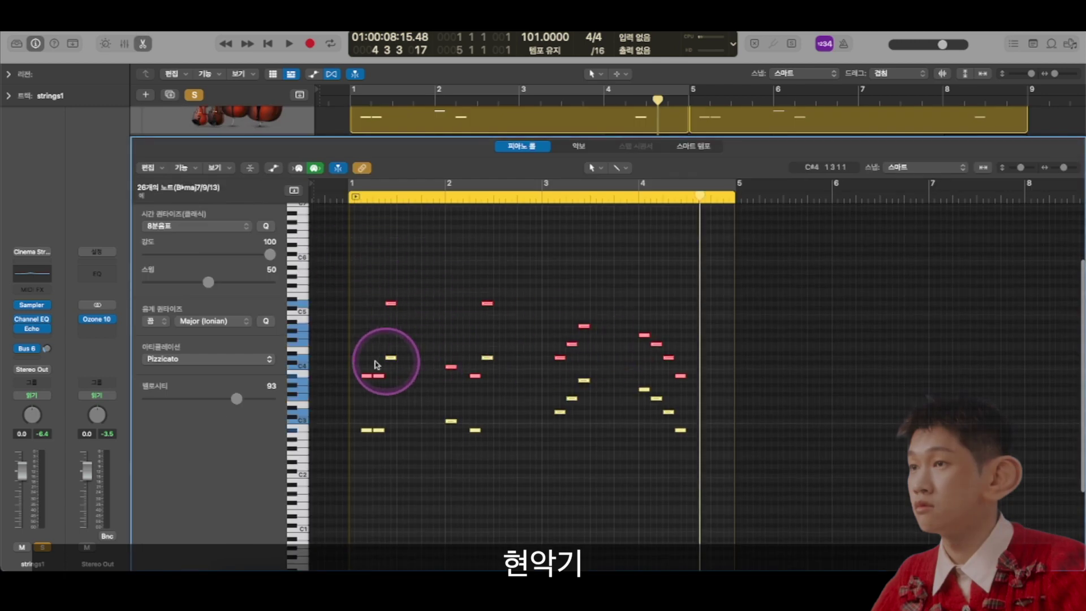
click(205, 360)
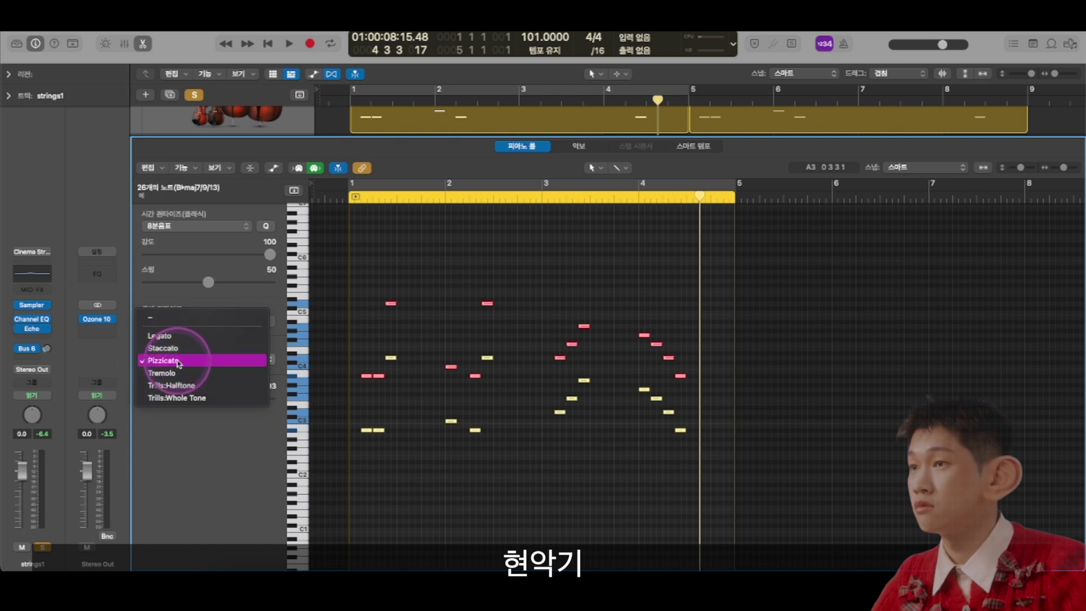
click(185, 366)
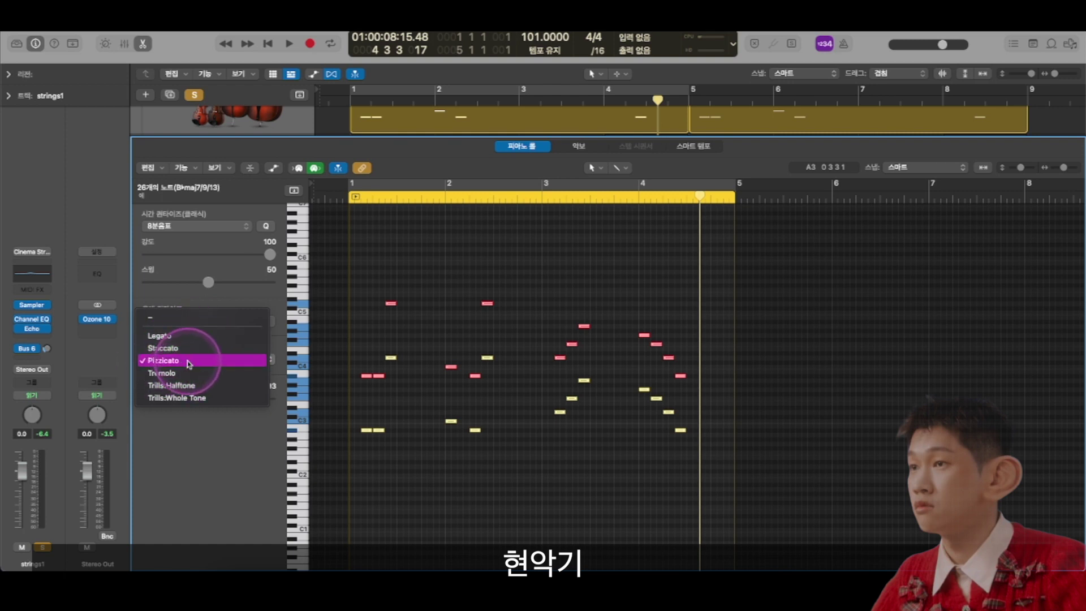
click(352, 405)
Step: Return the playhead to bar 1 and try removing the lower-octave notes in bars 1 and 2 of the strings1 region
click(350, 200)
key(super+Right)
key(super+Right)
key(super+Right)
key(super+Right)
key(super+Right)
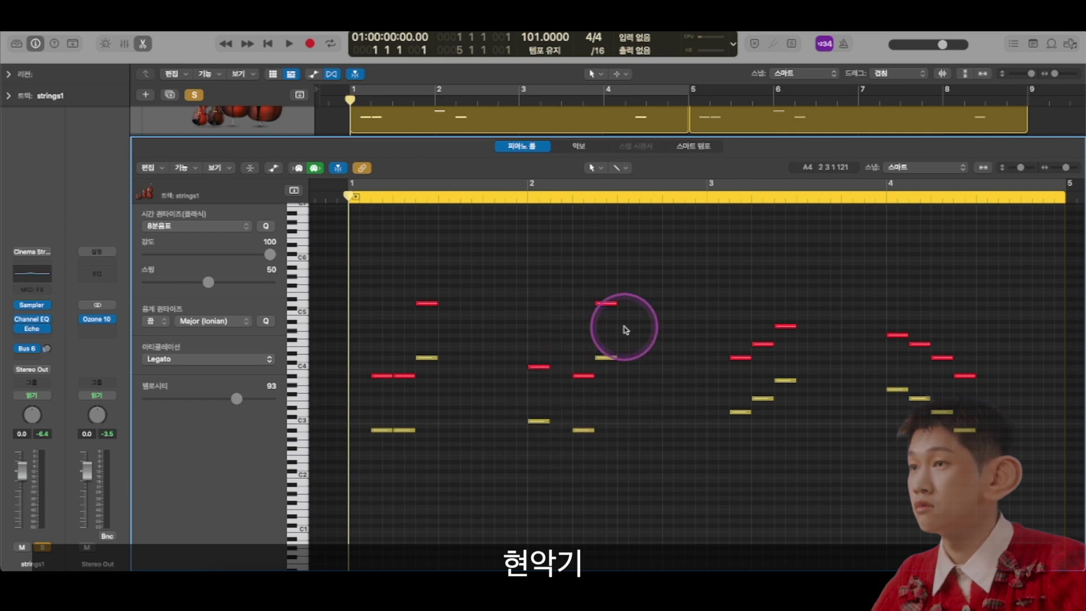
key(super+Left)
key(super+Left)
key(super+Right)
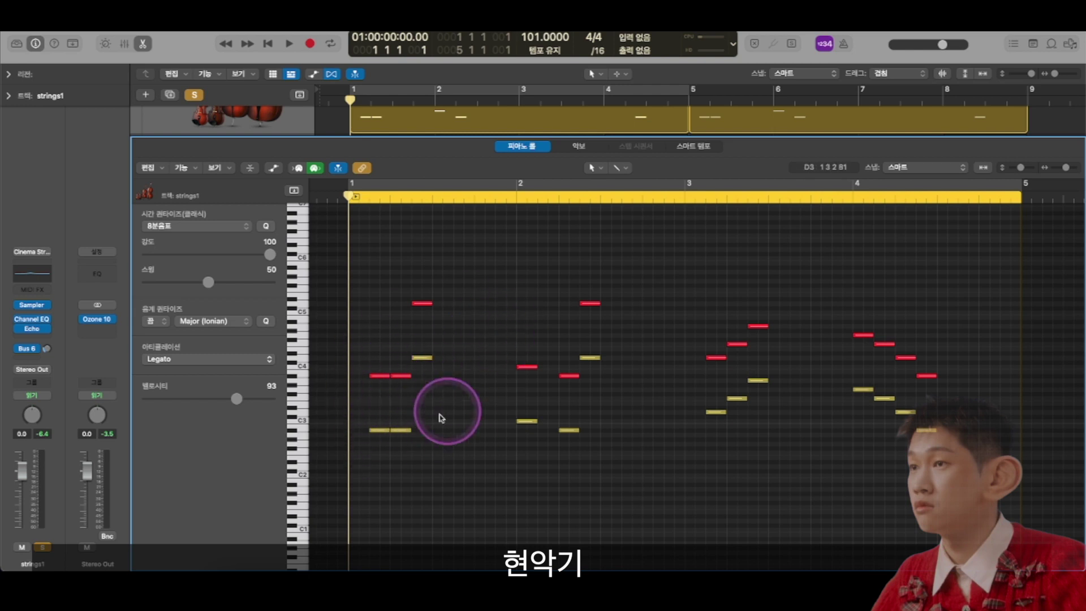
drag(368, 416, 432, 454)
key(Delete)
drag(409, 346, 570, 466)
key(Delete)
key(Delete)
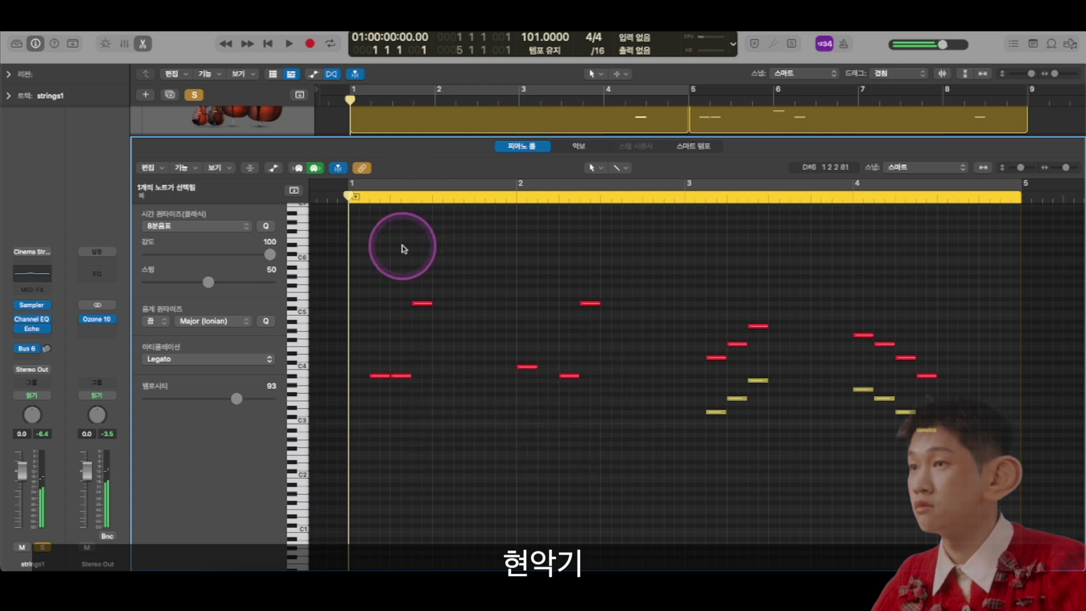
Step: Play bars 1 and 2 of strings1 with only the upper notes, and compare with the lower-octave notes restored
key(space)
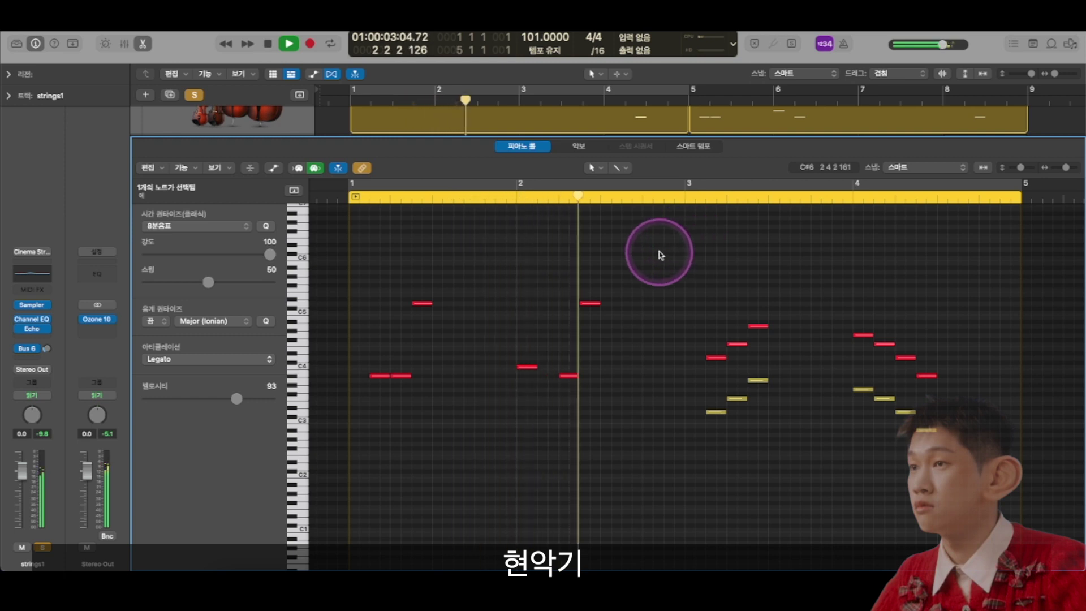
key(space)
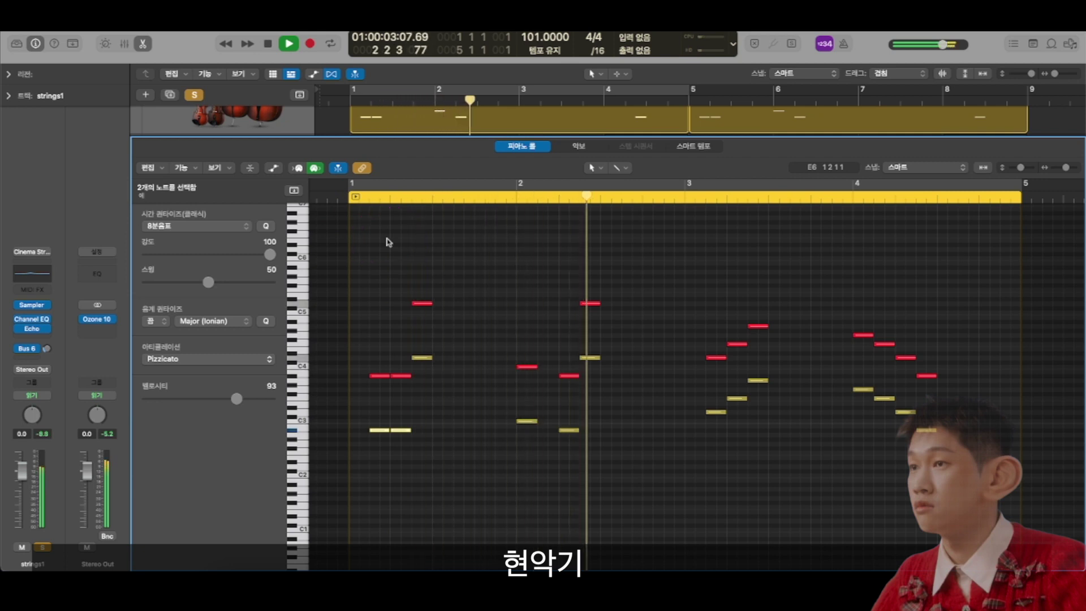
key(space)
click(478, 292)
scroll(487, 309, down, 2)
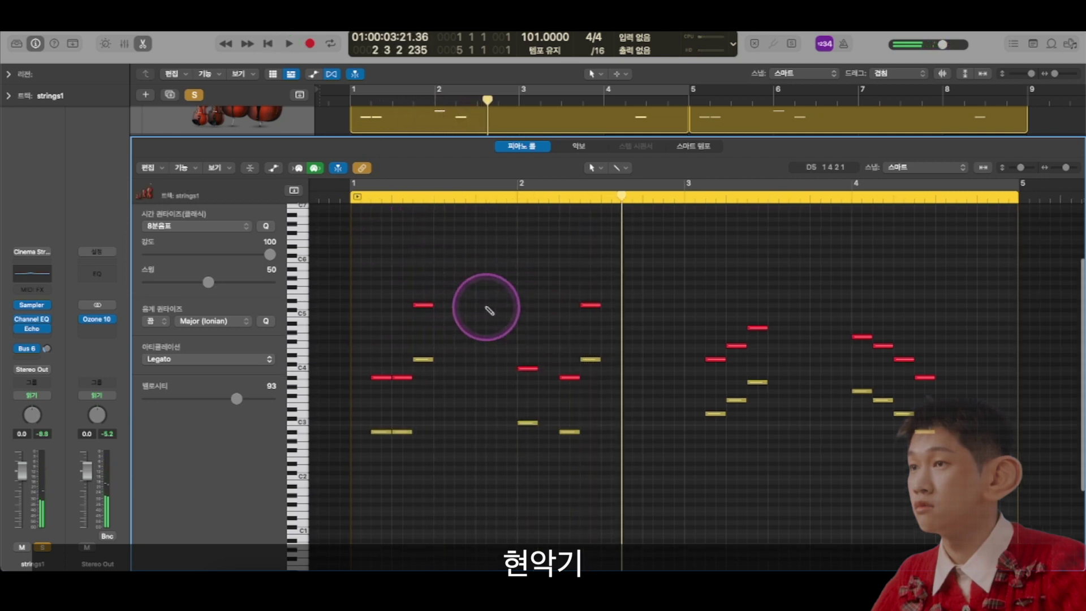
scroll(512, 310, up, 1)
scroll(565, 314, right, 2)
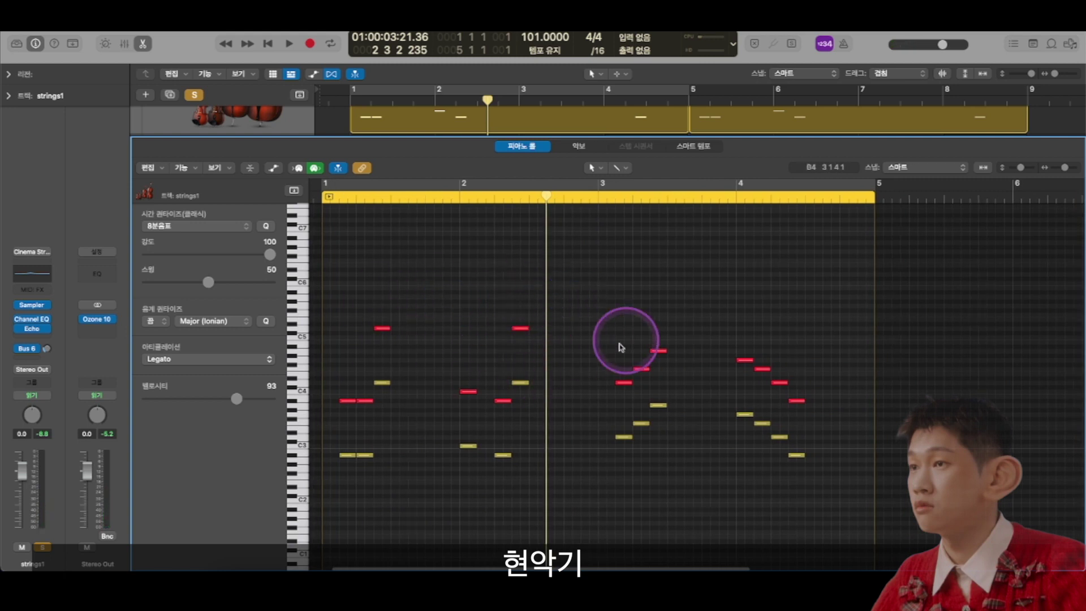
Step: Close the Piano Roll and solo the strings2 track together with strings1
key(p)
scroll(582, 226, up, 5)
scroll(547, 297, down, 1)
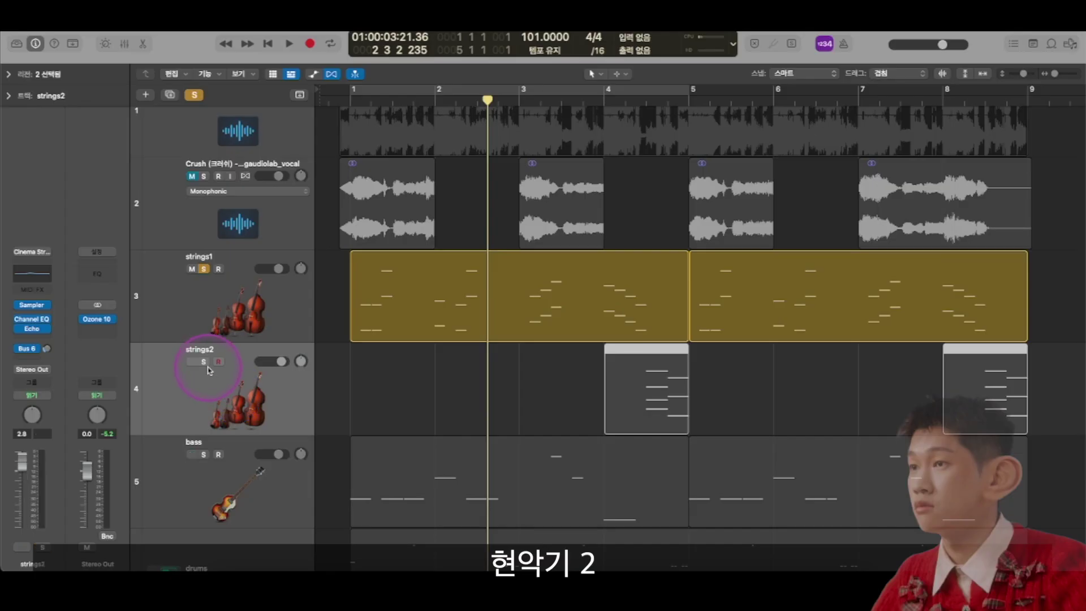
click(205, 362)
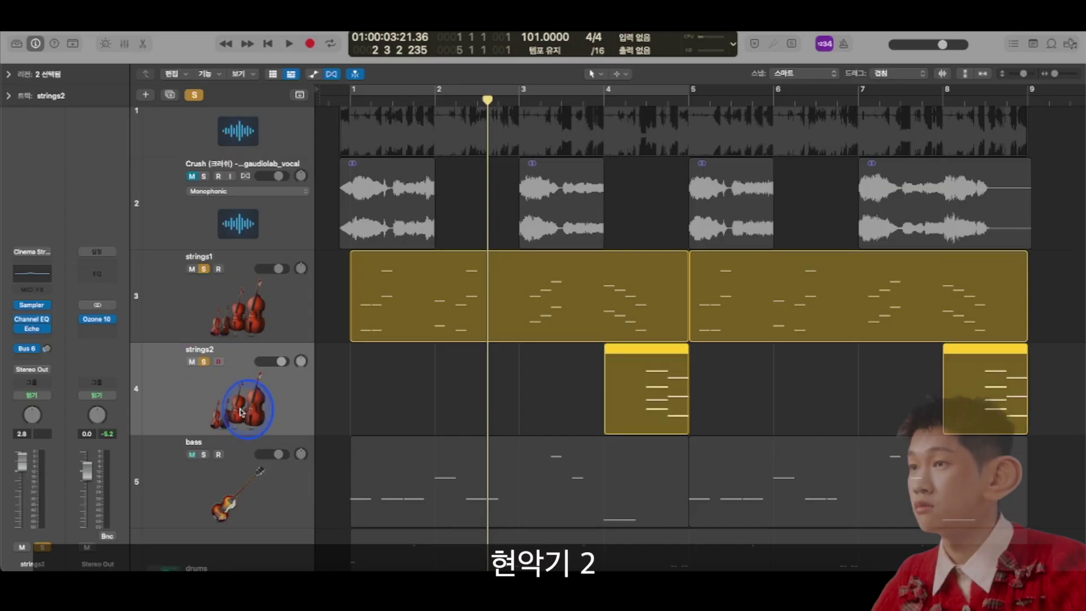
Step: Open the strings2 region at bar 4 in the Piano Roll and play its chord notes
click(746, 400)
double_click(658, 386)
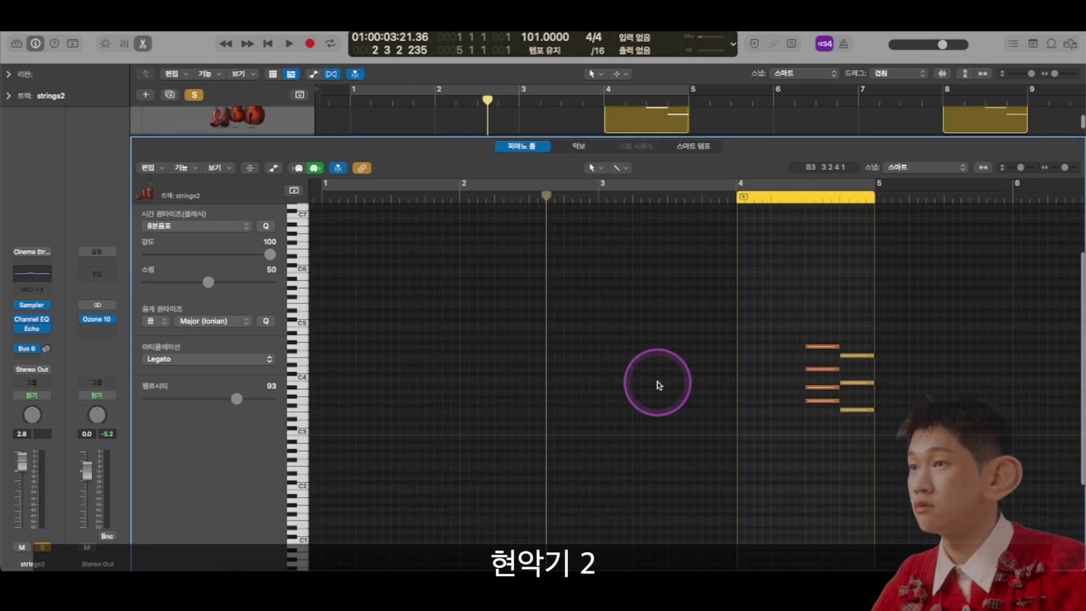
click(704, 197)
key(space)
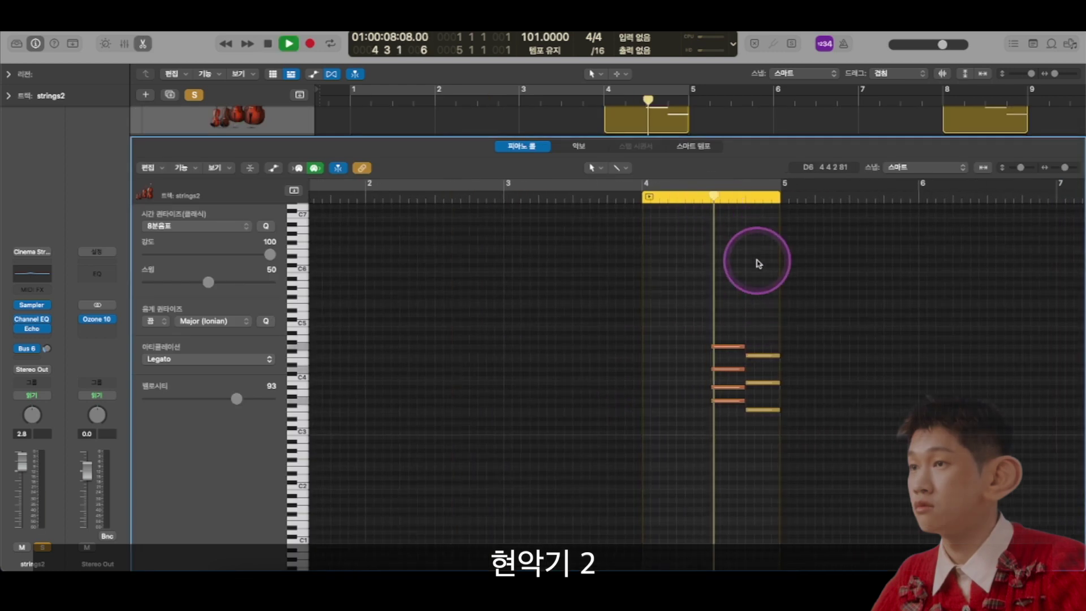
key(space)
scroll(774, 271, left, 5)
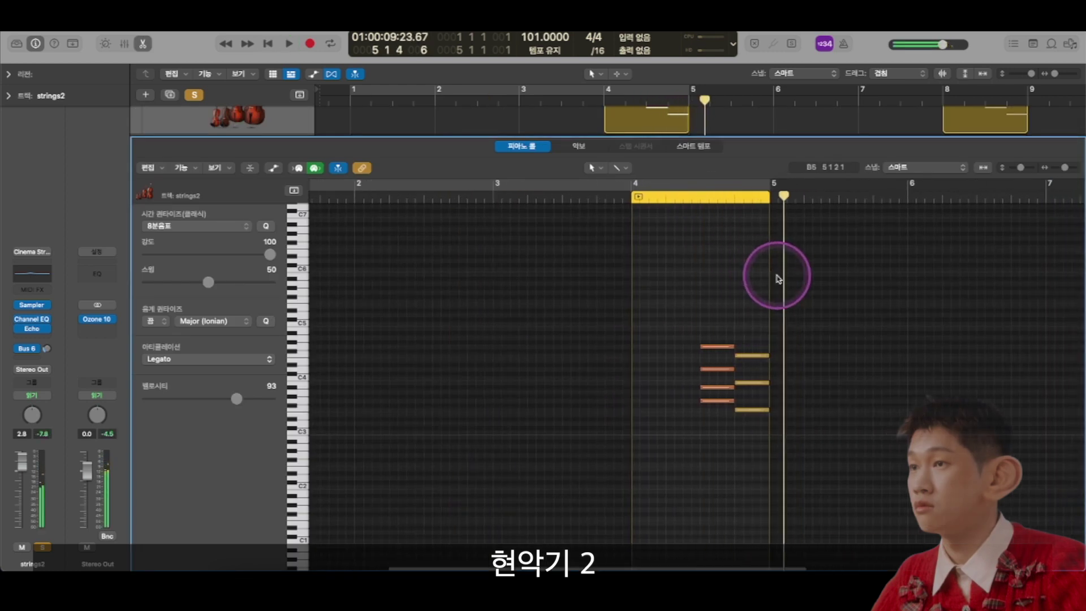
Step: Show the first strings1 and strings2 regions together in the Piano Roll, play them from bar 3, and close the editor
click(471, 197)
click(383, 119)
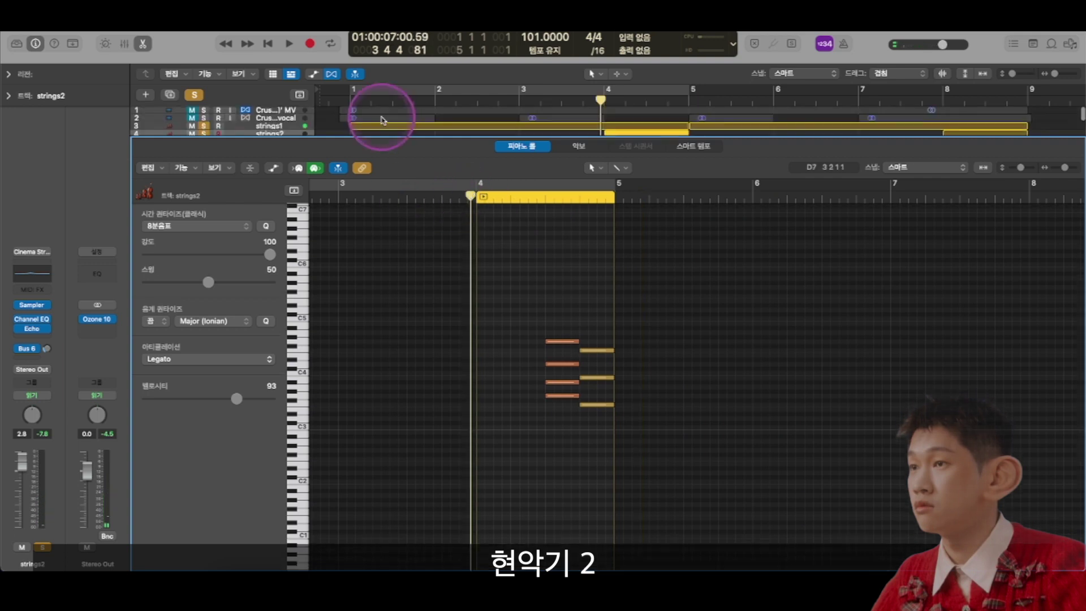
shift+click(402, 126)
scroll(549, 277, down, 5)
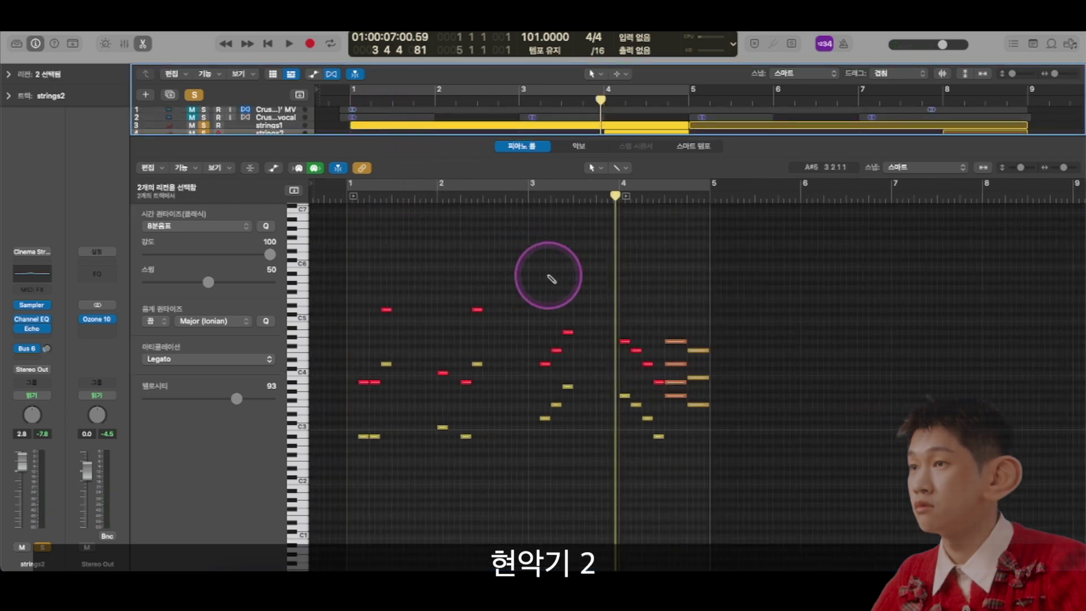
click(532, 200)
key(space)
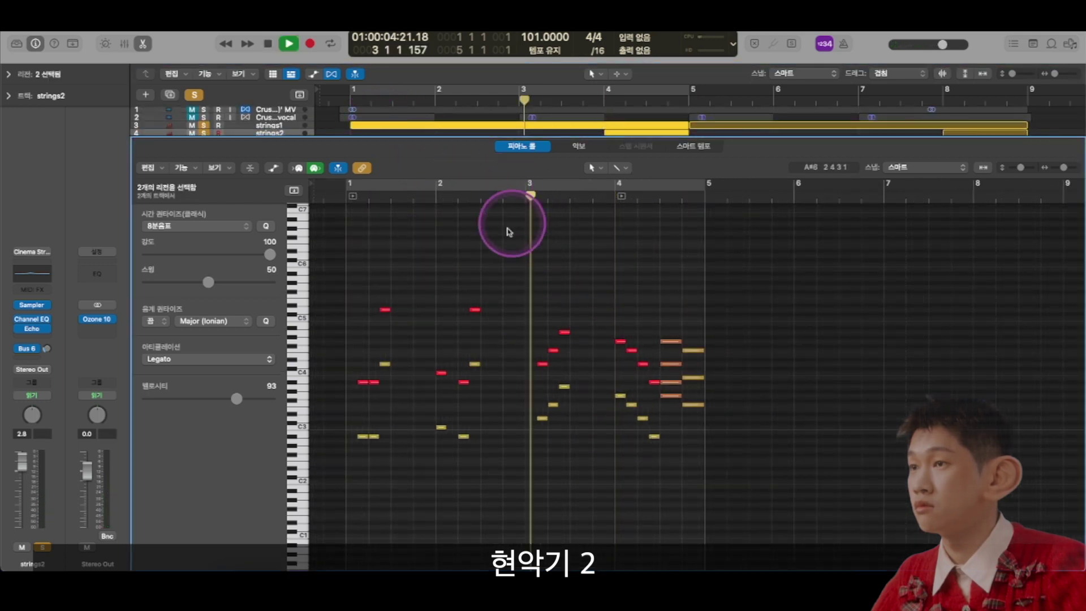
key(super+Right)
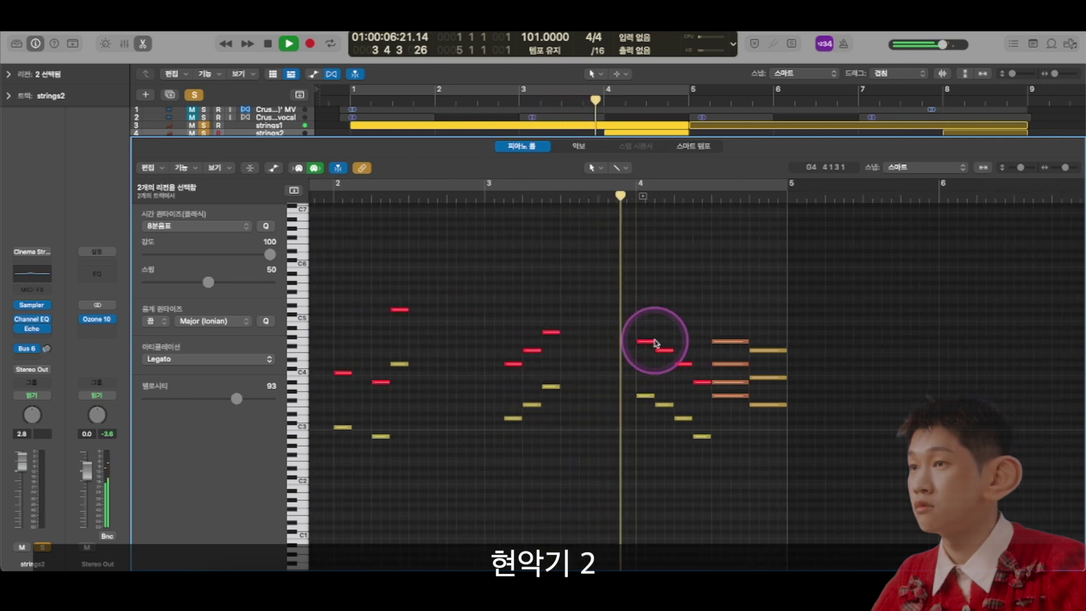
scroll(649, 311, up, 2)
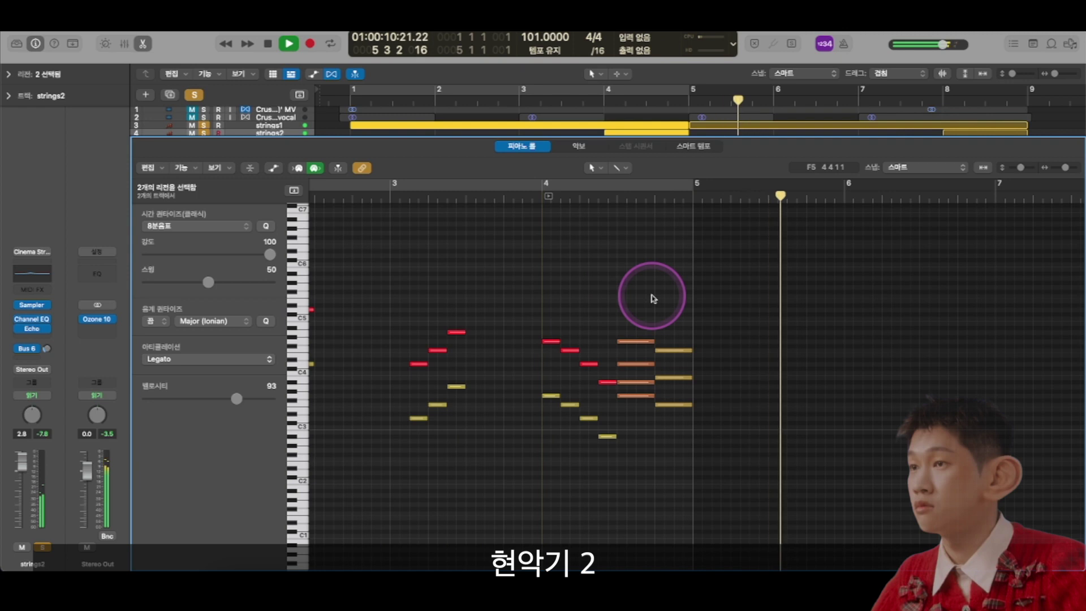
key(space)
key(p)
scroll(663, 202, up, 6)
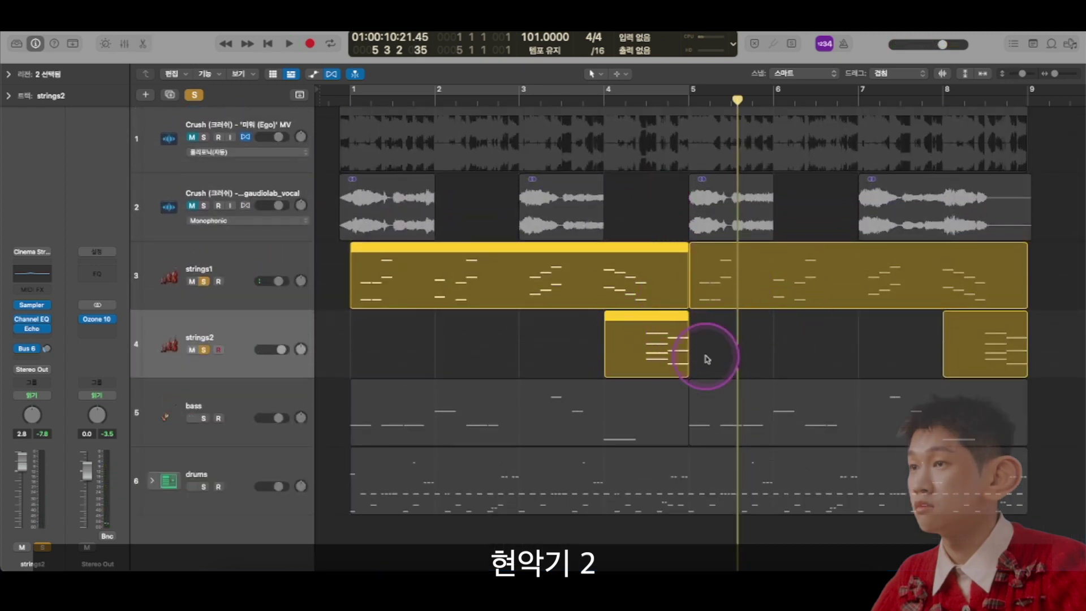
Step: Deselect the string regions, move the drums track above strings1, and set the playhead to bar 1
click(474, 368)
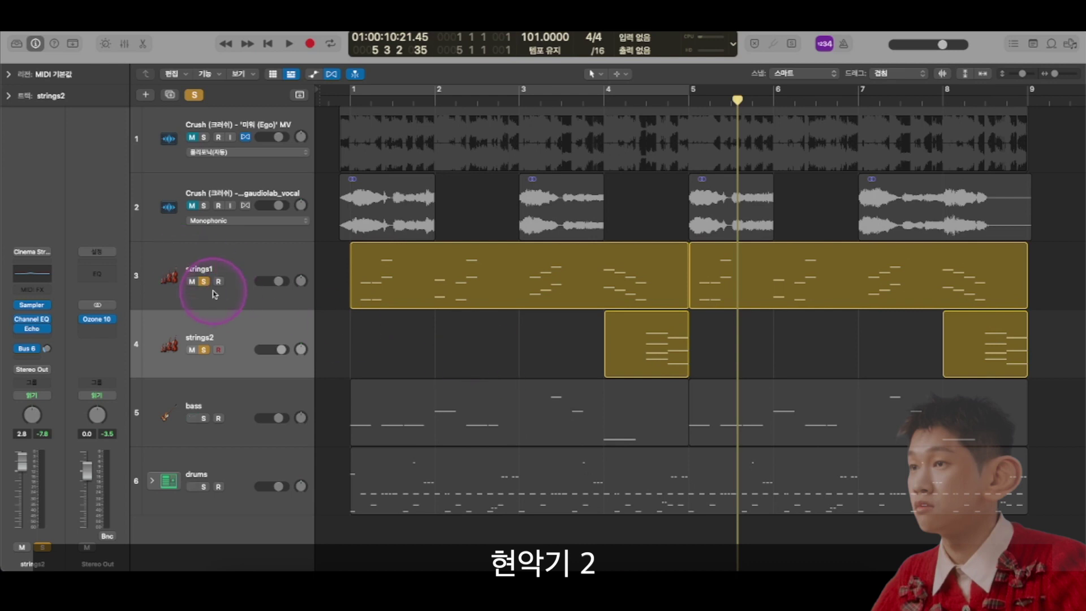
key(super+Up)
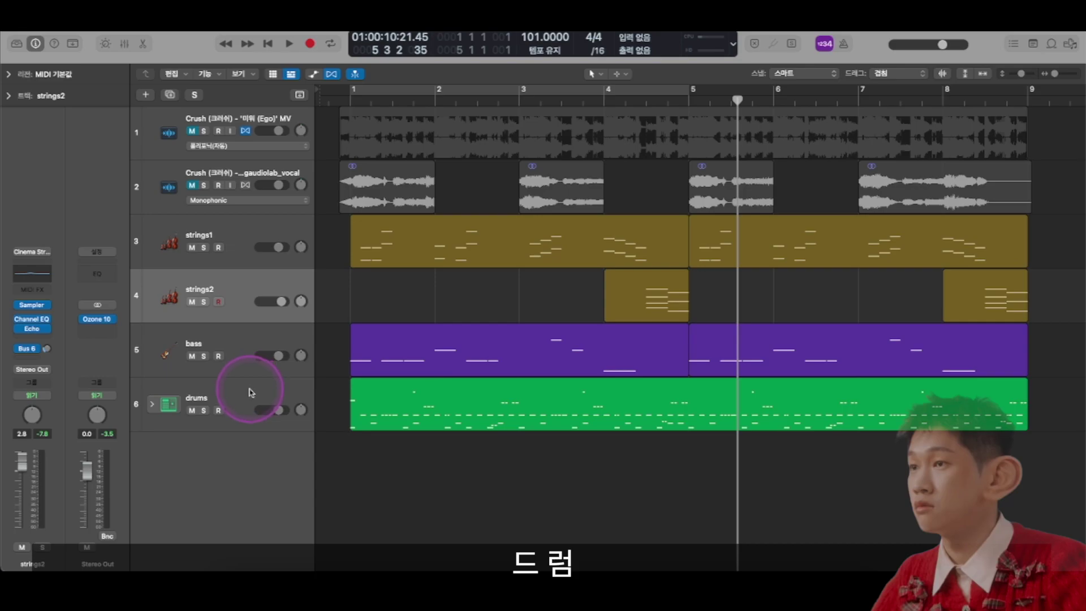
drag(254, 388, 250, 206)
click(558, 240)
scroll(559, 241, up, 5)
click(348, 101)
scroll(574, 216, up, 3)
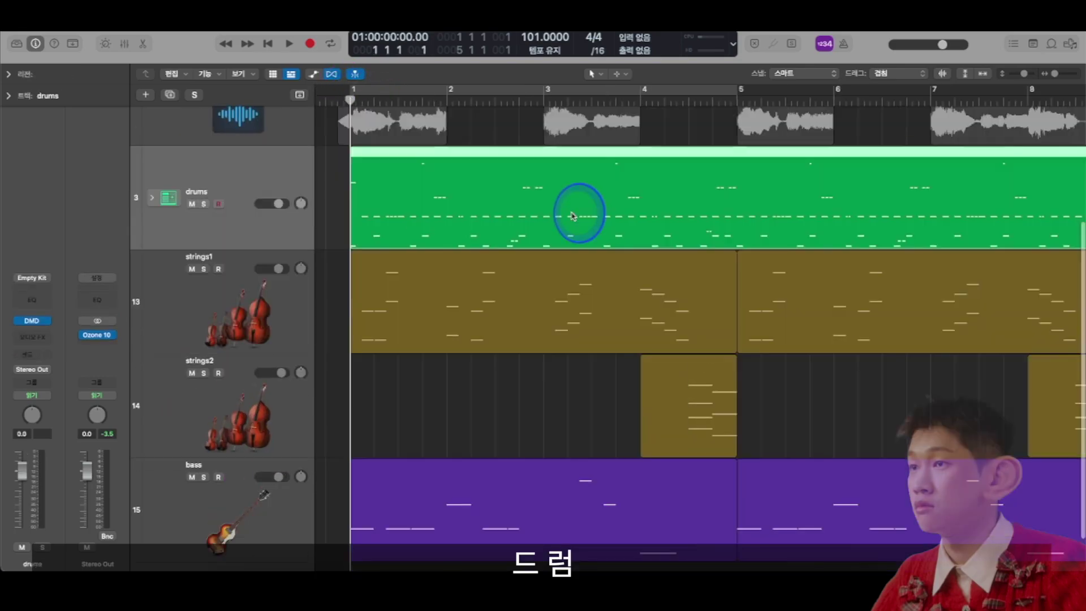
Step: Open the drums region in the Piano Roll with its notes shown from bar 1
double_click(573, 216)
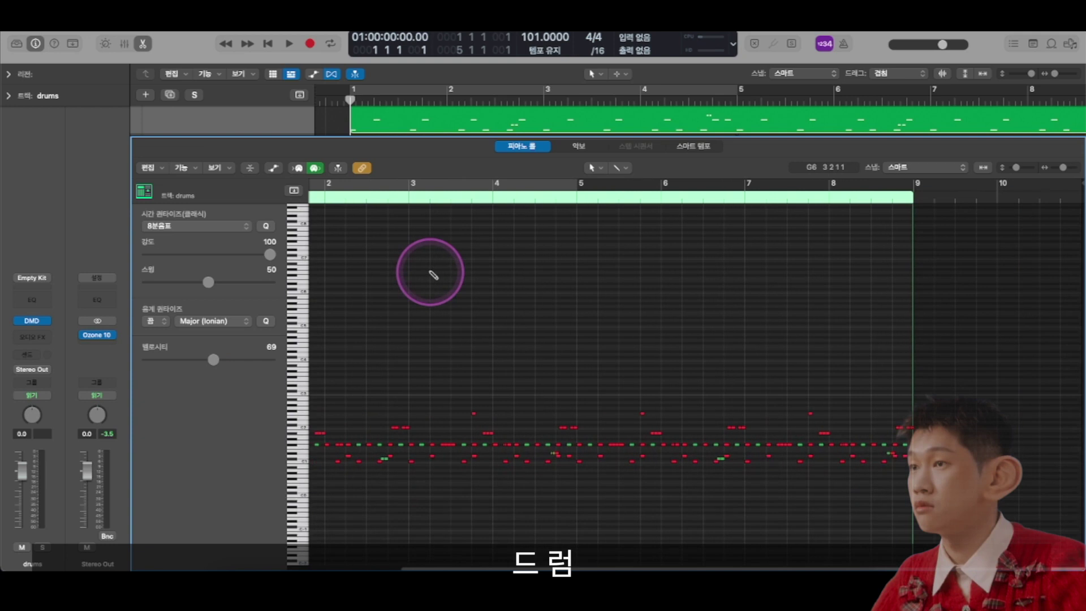
scroll(433, 275, left, 4)
key(z)
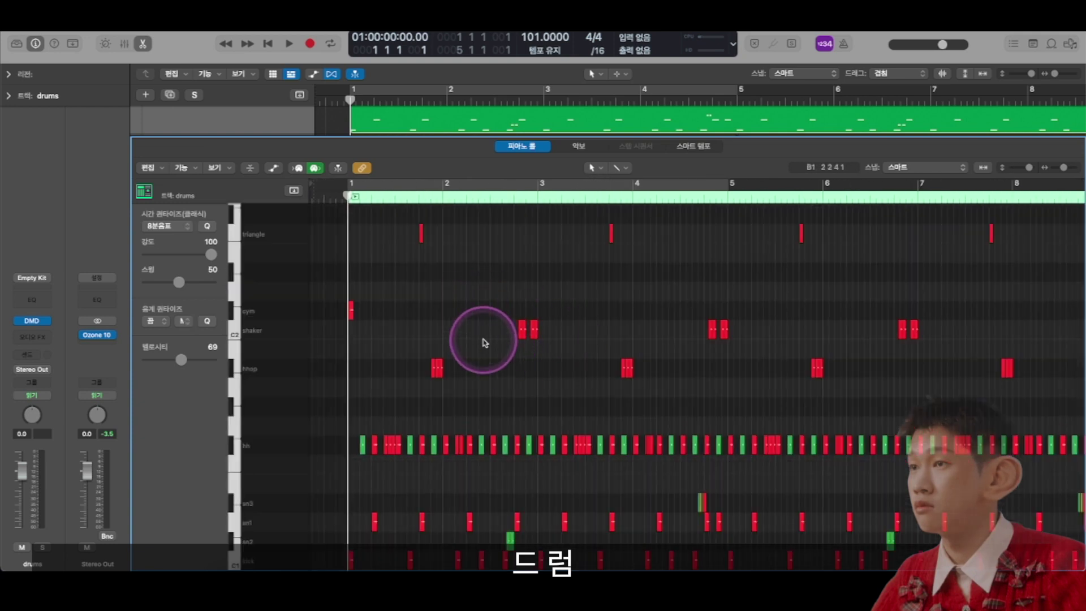
scroll(483, 342, down, 3)
Step: Open Drum Machine Designer for the drums track and enlarge its window
click(31, 321)
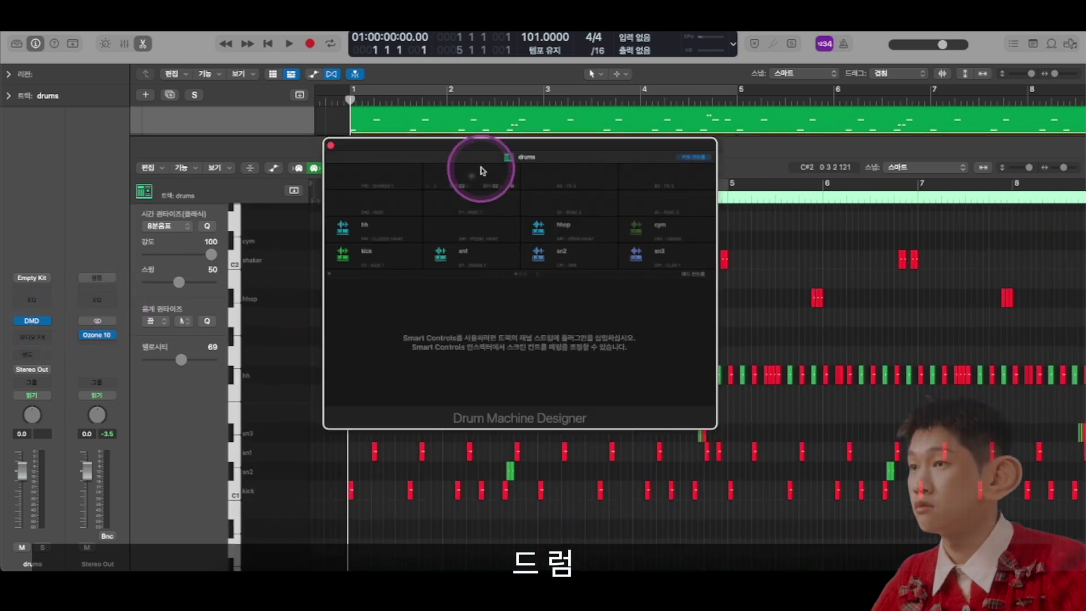
drag(500, 147, 449, 78)
drag(660, 354, 864, 487)
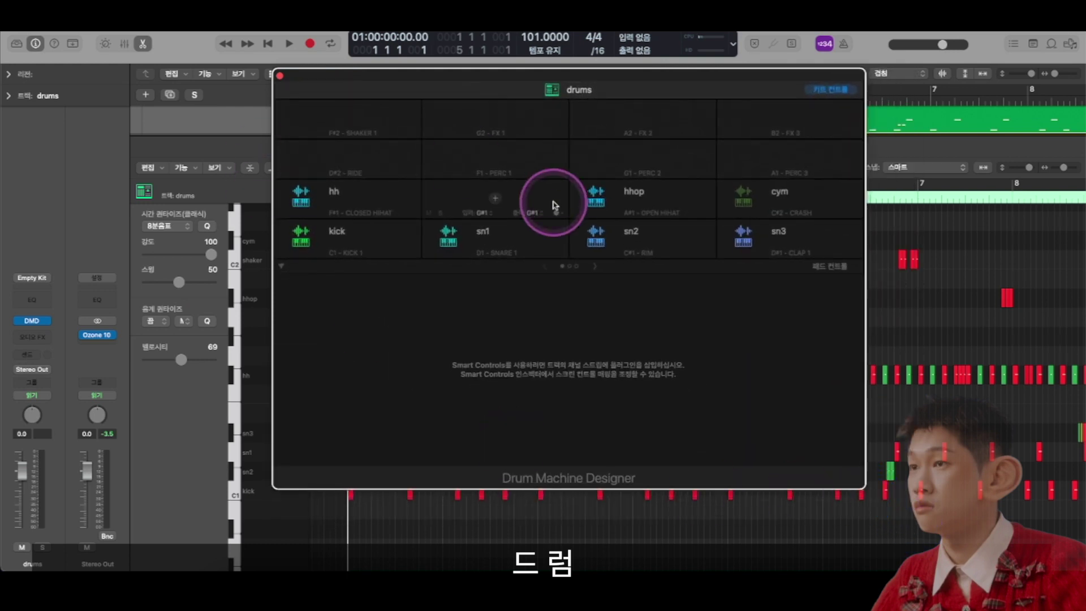
Step: Audition the kick, sn1, sn2, sn3, hh and hhop pads in Drum Machine Designer
click(301, 237)
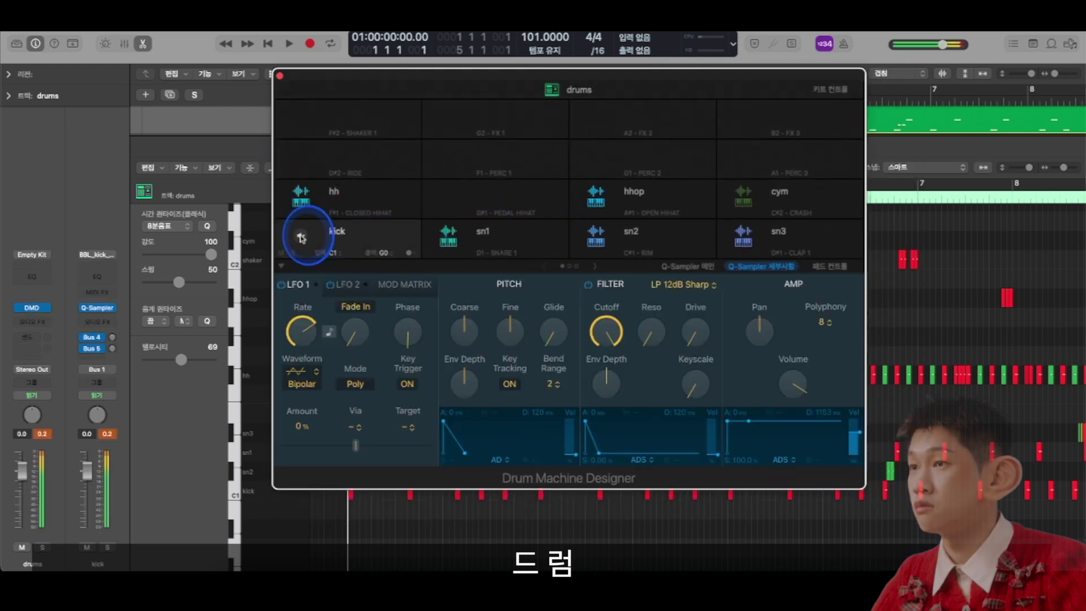
click(451, 240)
click(595, 238)
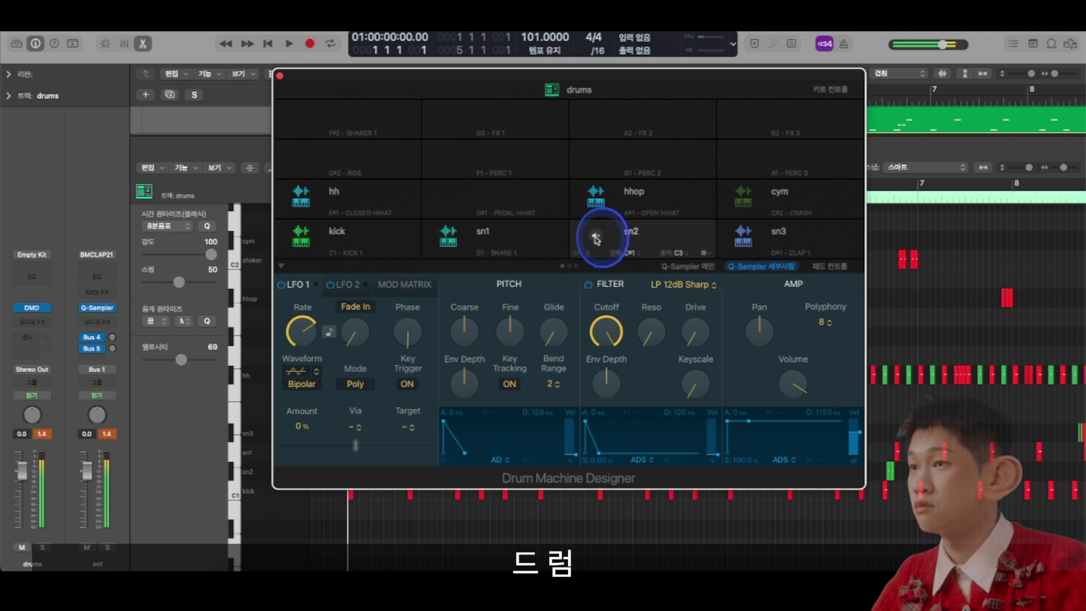
click(738, 239)
click(299, 196)
click(594, 197)
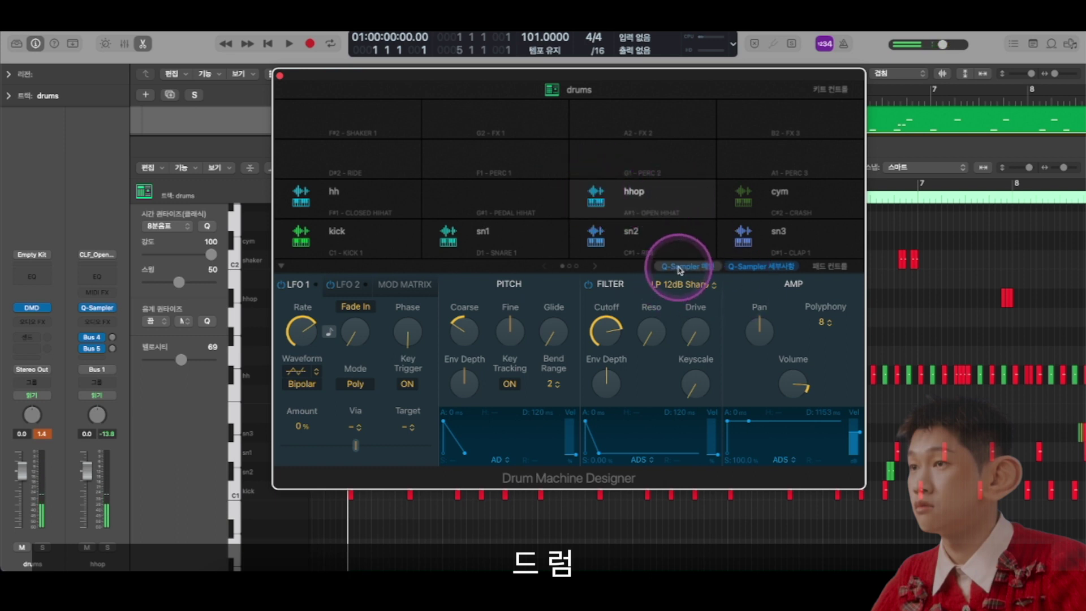
Step: Inspect the hhop, cym, triangle and shaker samples in the main Q-Sampler view, and close Drum Machine Designer
click(679, 269)
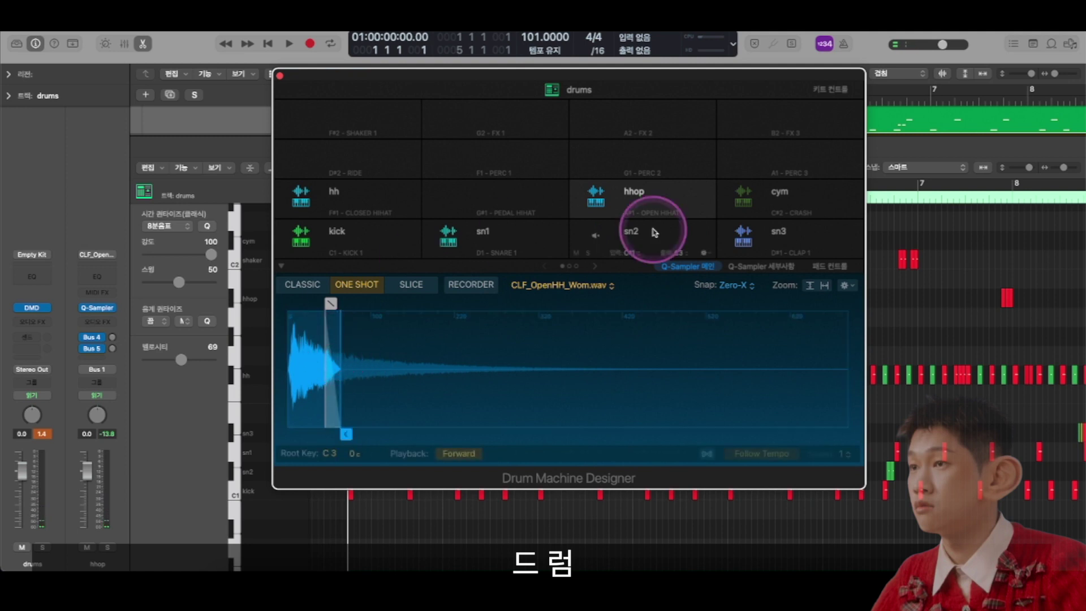
click(759, 206)
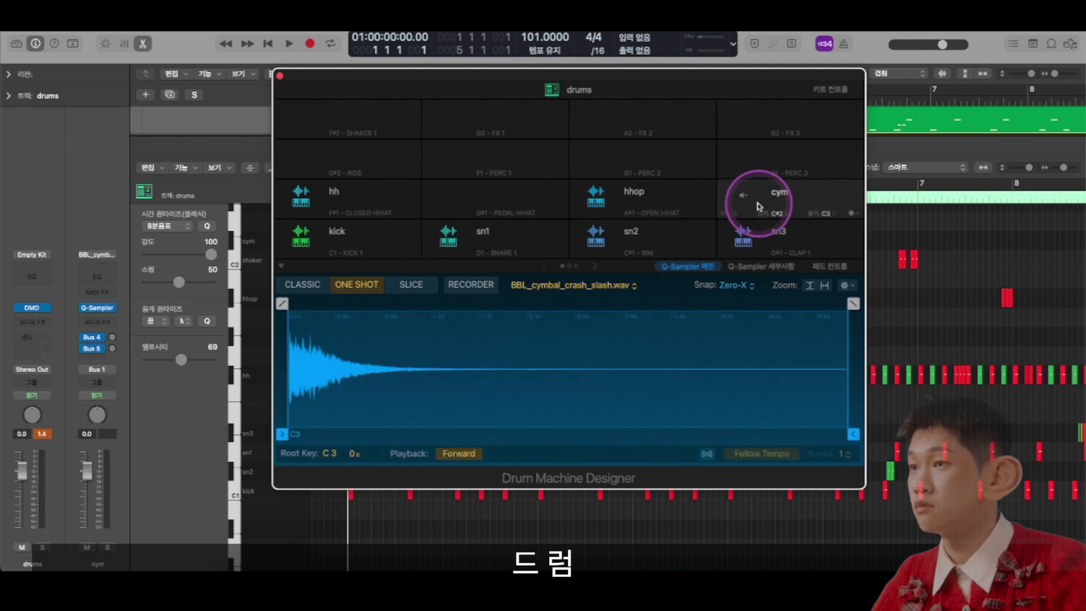
click(595, 267)
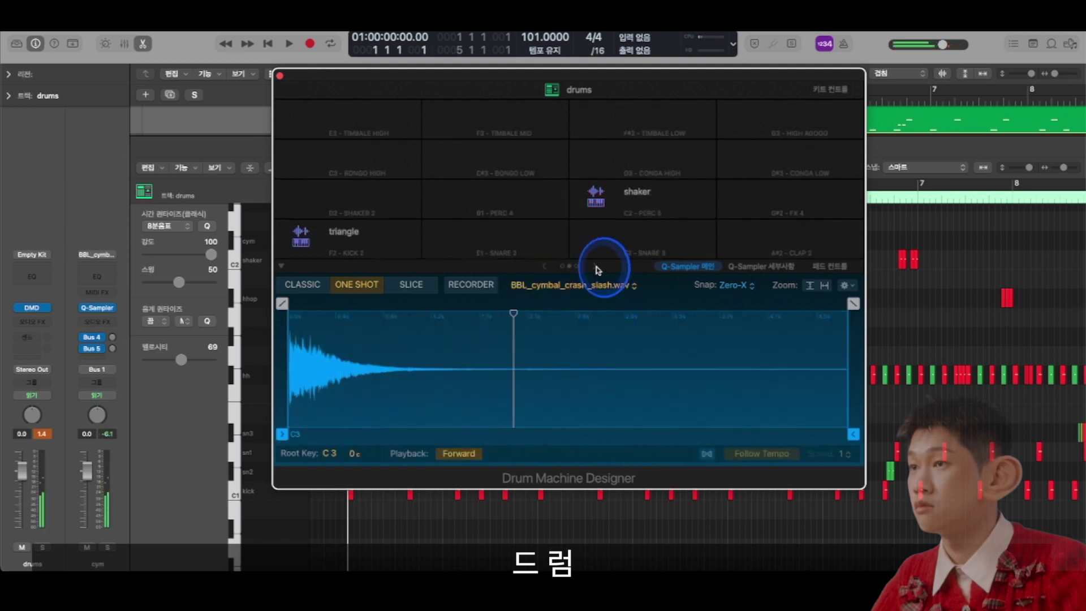
click(302, 238)
click(595, 194)
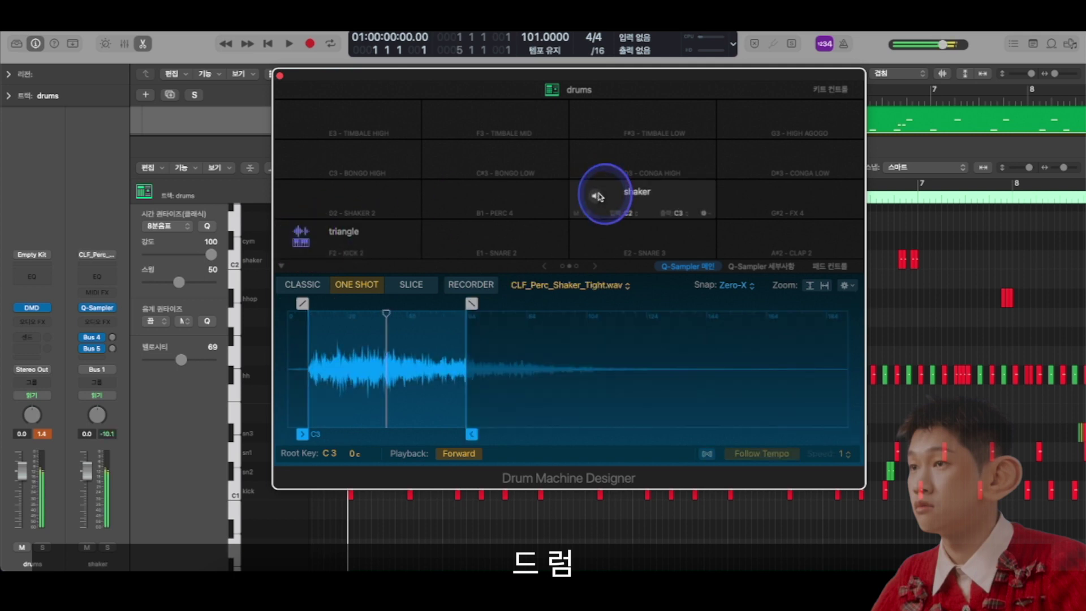
click(544, 269)
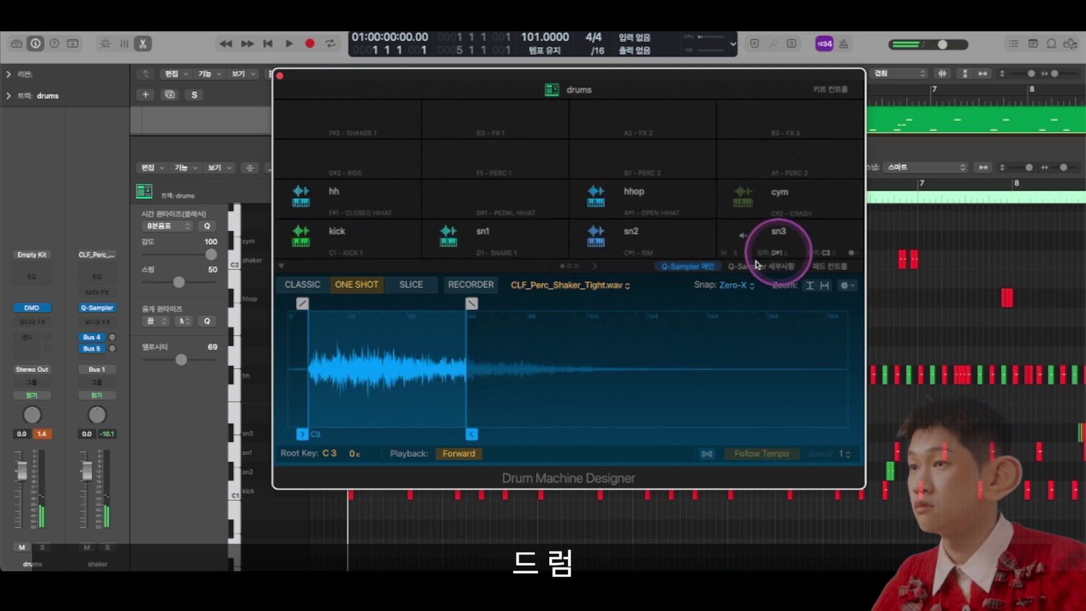
click(279, 75)
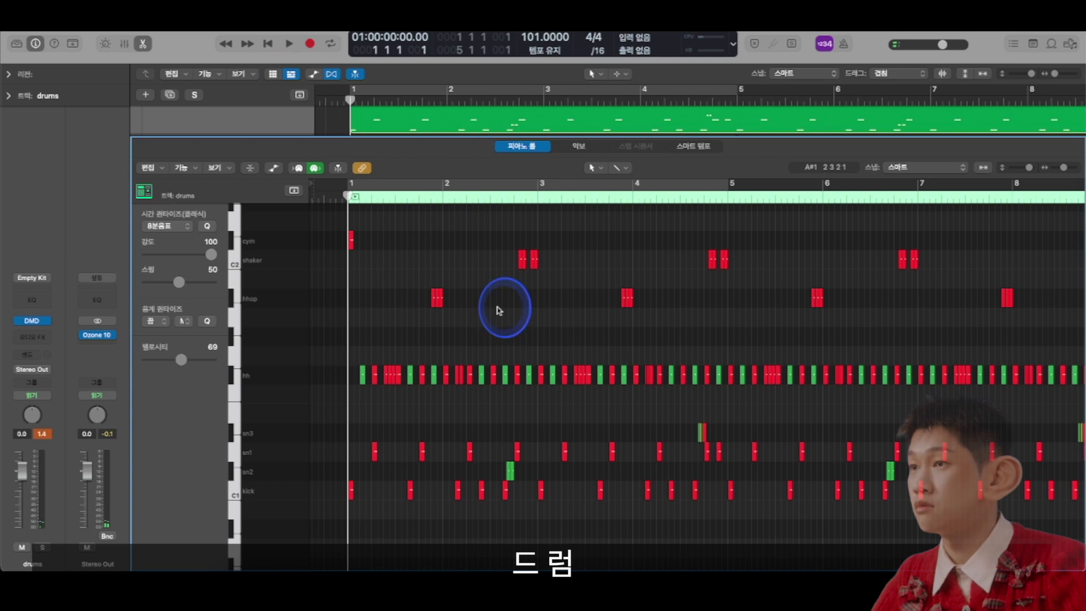
Step: Solo the drums track and play the full drum pattern through all eight bars
key(super+Up)
key(super+Left)
key(super+Left)
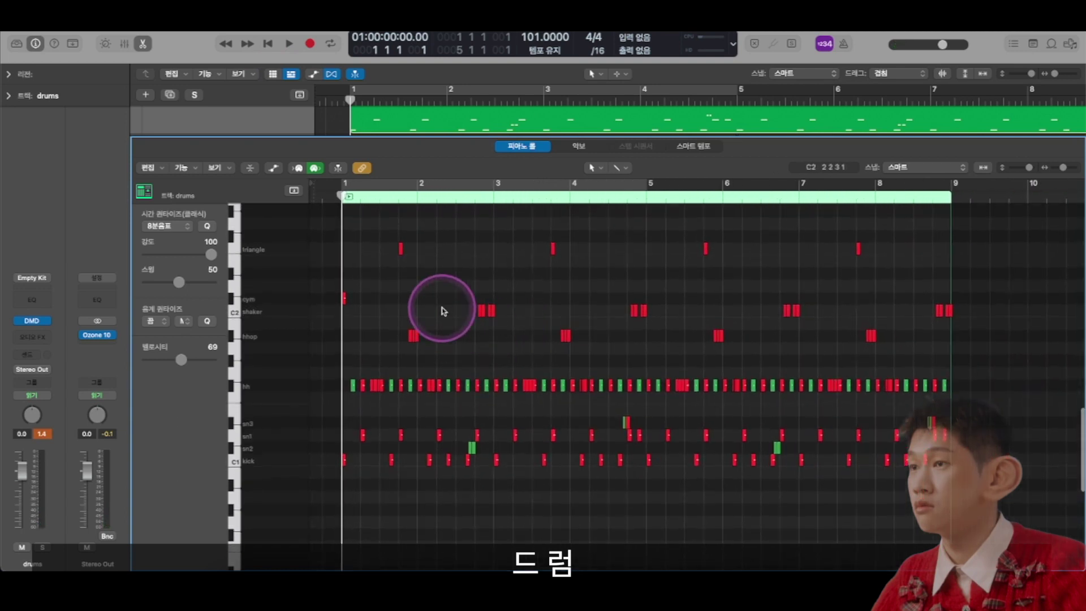
key(space)
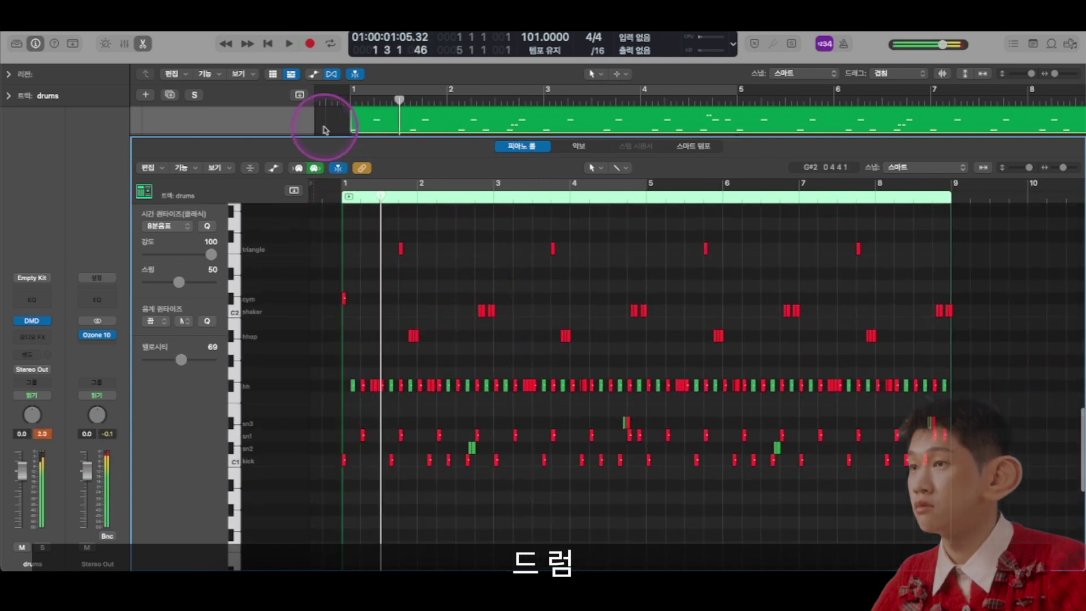
key(s)
click(337, 191)
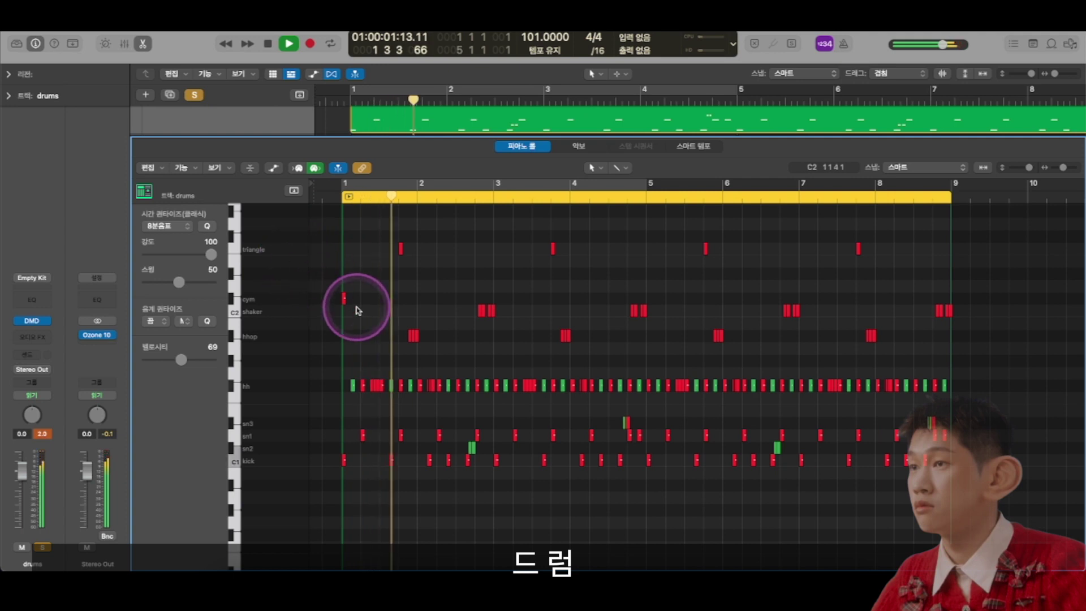
scroll(359, 303, up, 3)
scroll(361, 312, left, 3)
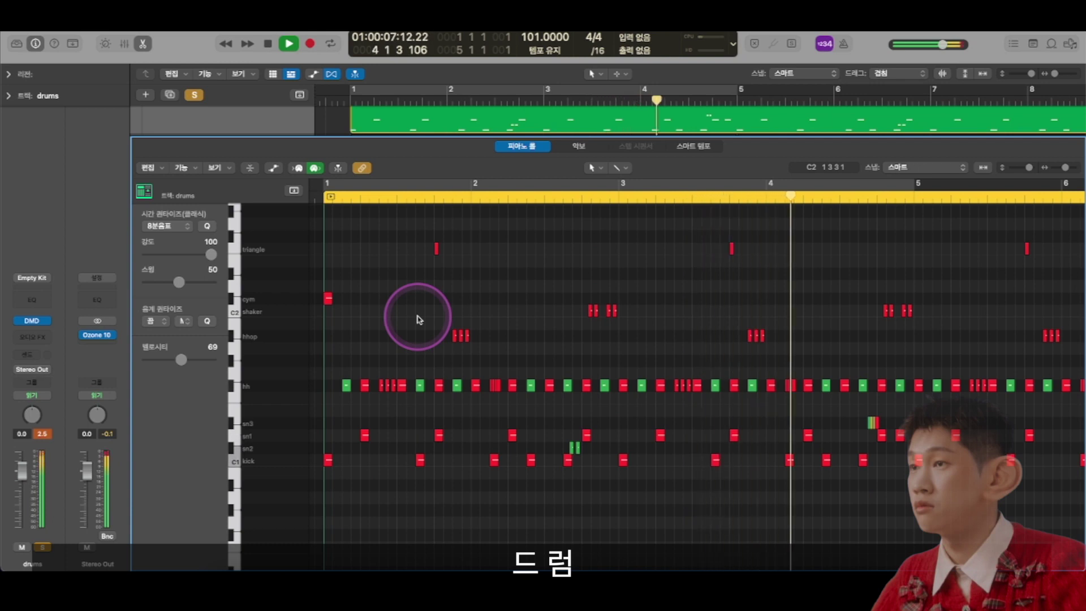
scroll(617, 318, down, 2)
scroll(618, 318, down, 1)
scroll(616, 318, right, 3)
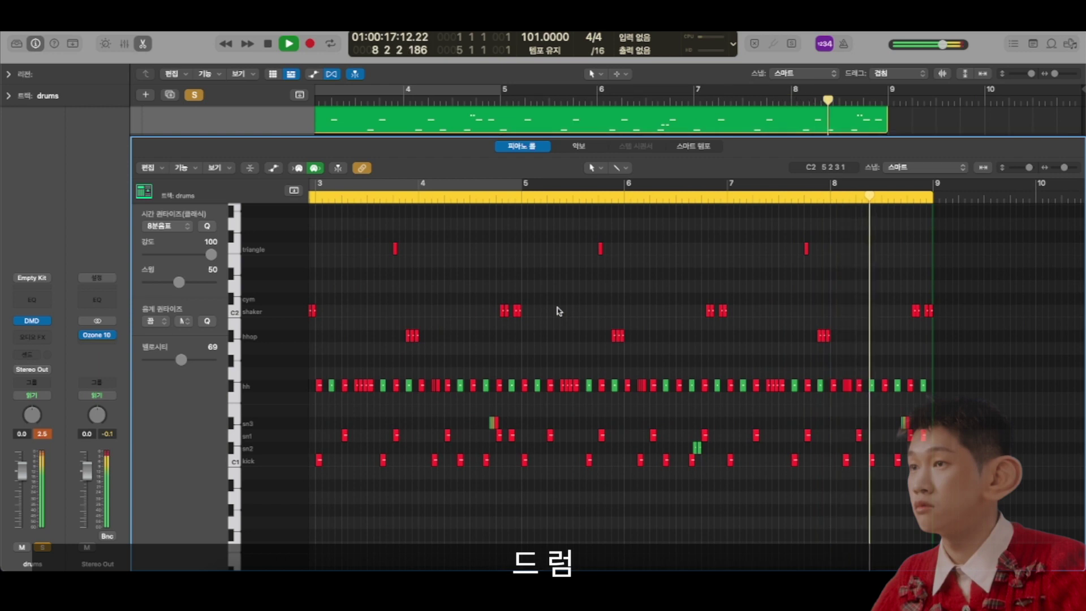
scroll(621, 346, left, 5)
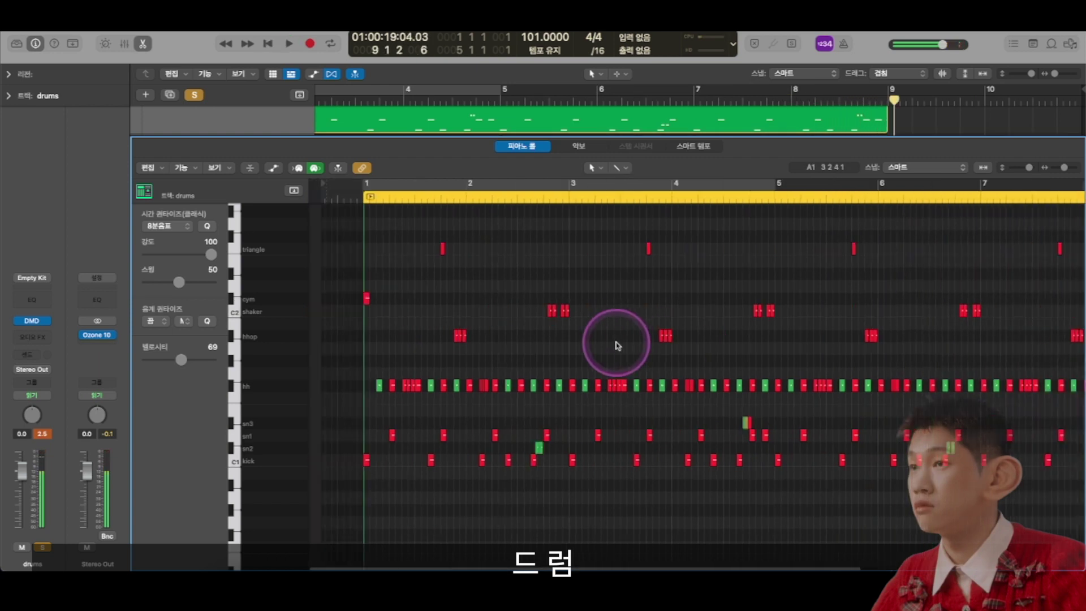
Step: Delete all triangle, cym, shaker and hhop notes from the drums region
click(430, 199)
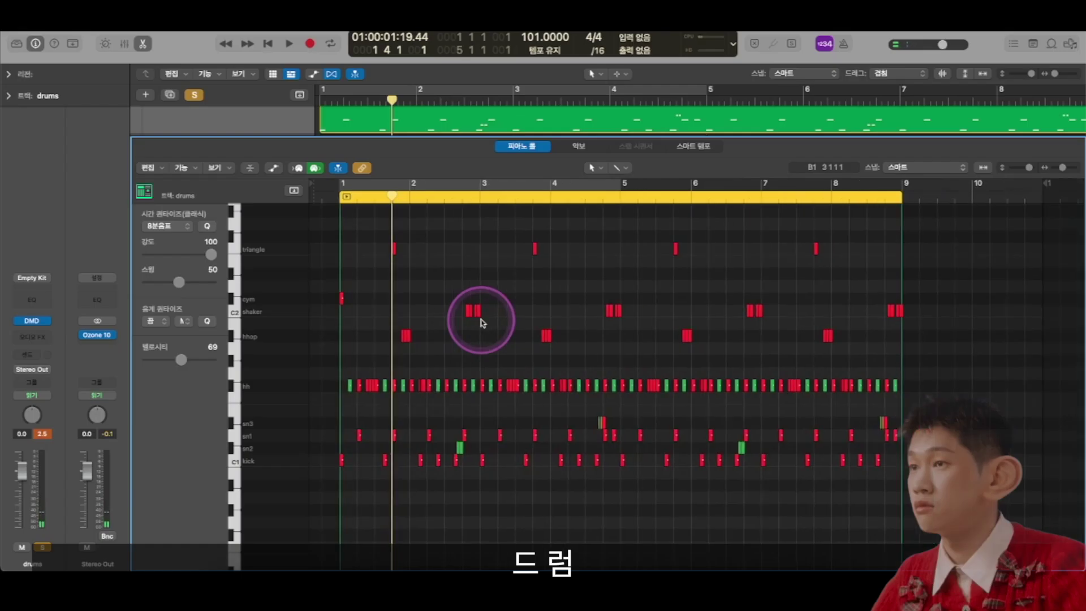
drag(477, 312, 546, 333)
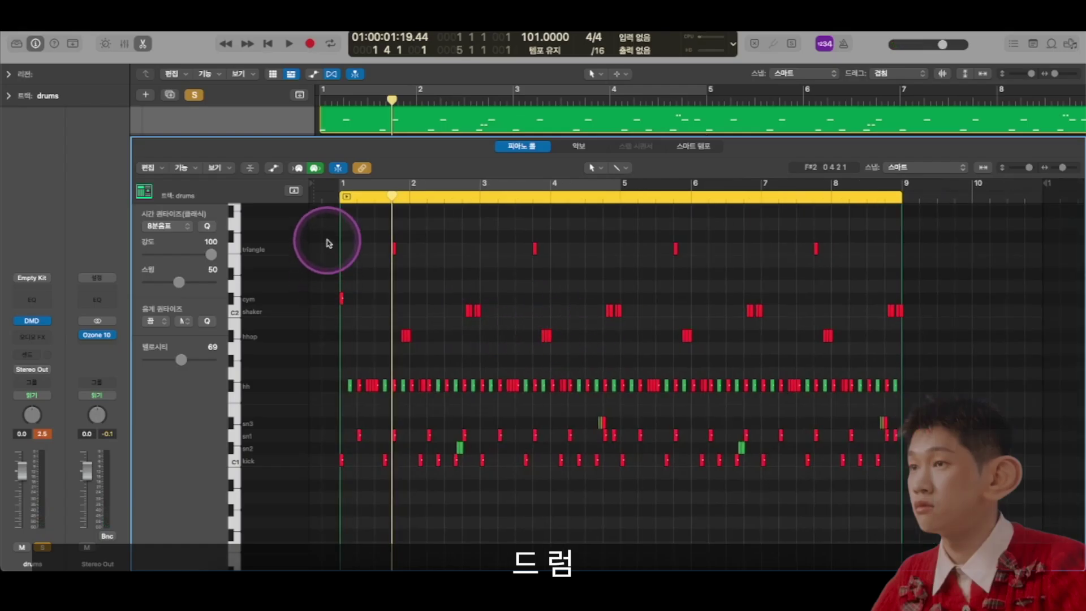
drag(323, 228, 903, 380)
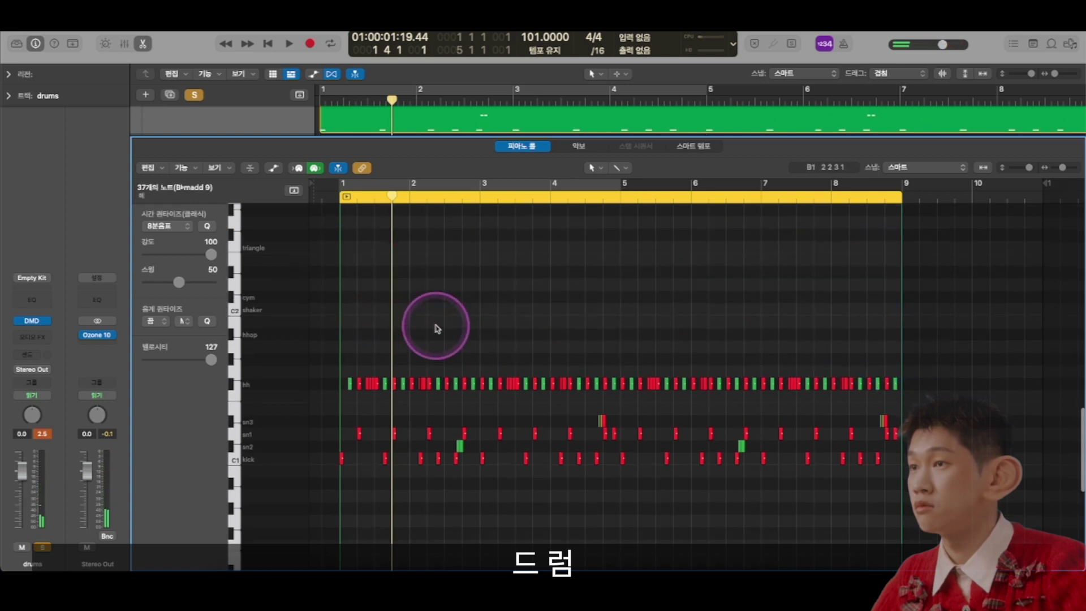
Step: Play the remaining hh, snare and kick notes from bar 1, and restore the deleted percussion notes
key(Return)
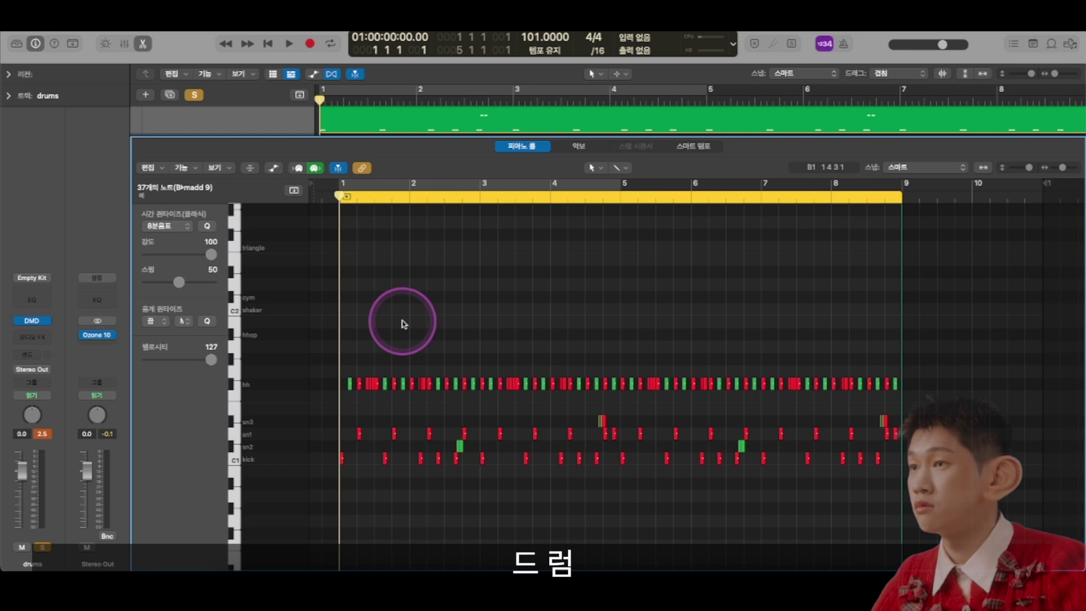
key(space)
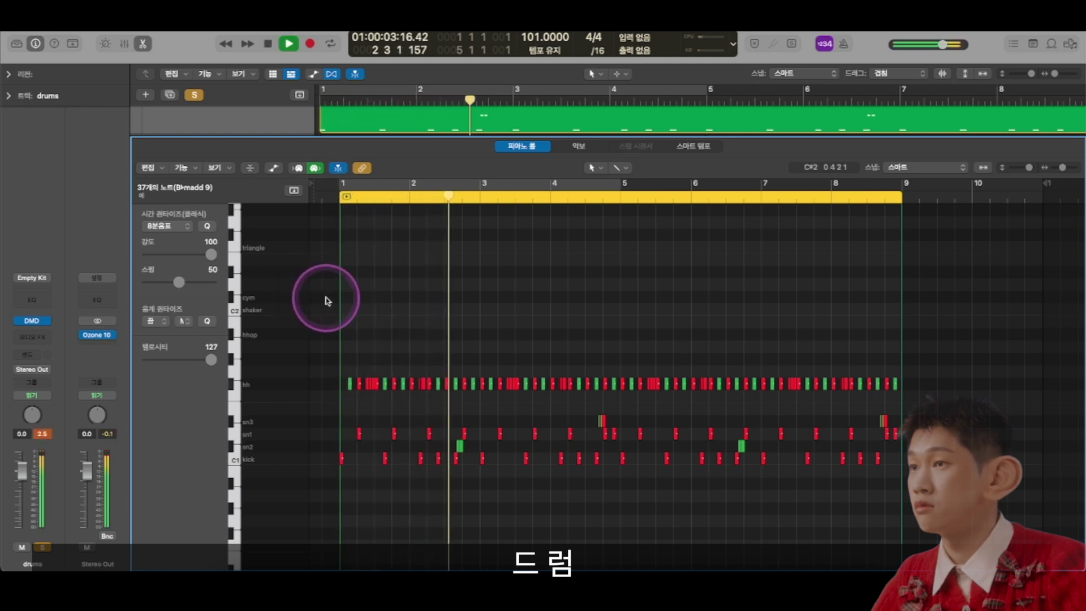
key(super+Right)
key(super+Right)
key(super+Right)
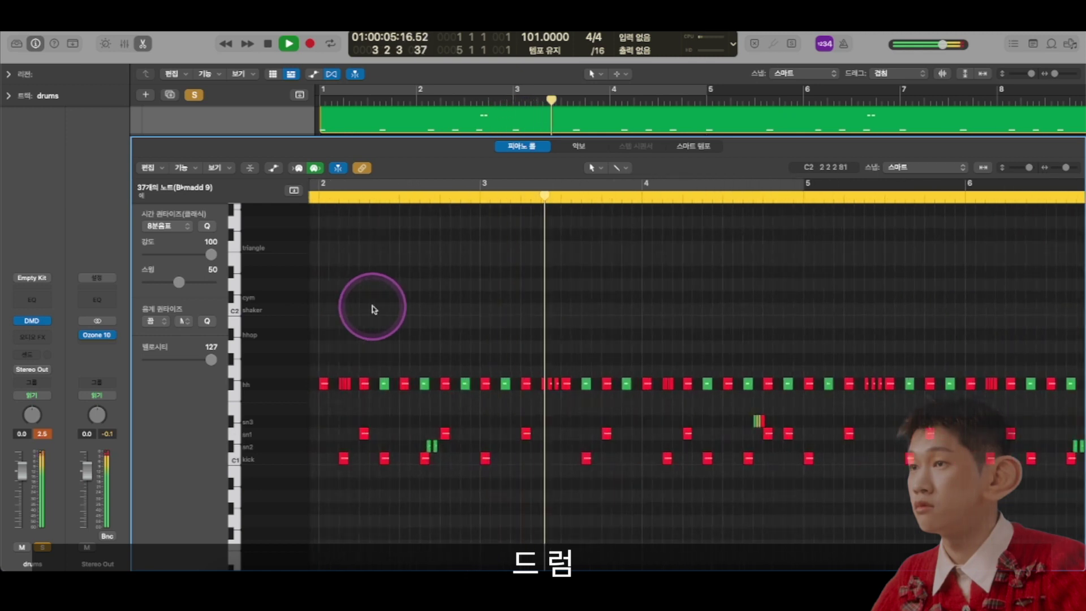
key(super+Left)
key(super+Left)
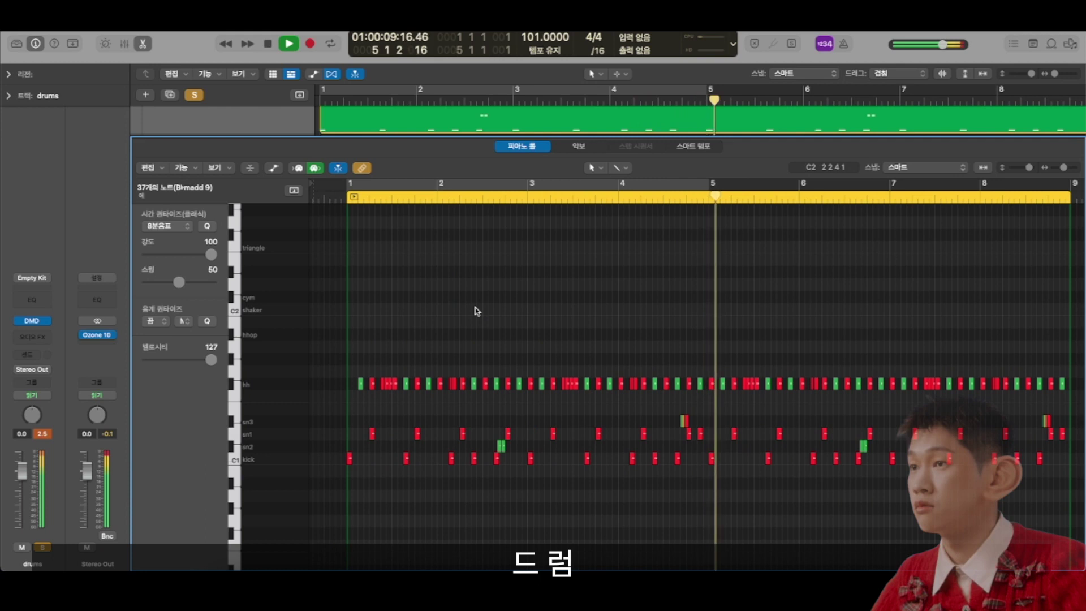
key(space)
click(351, 198)
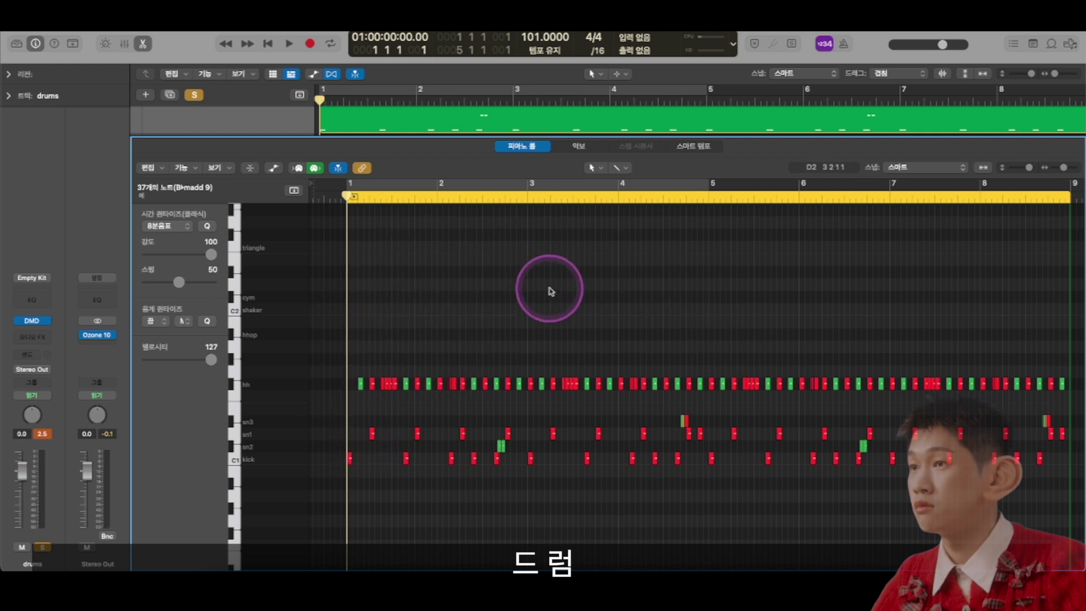
key(super+z)
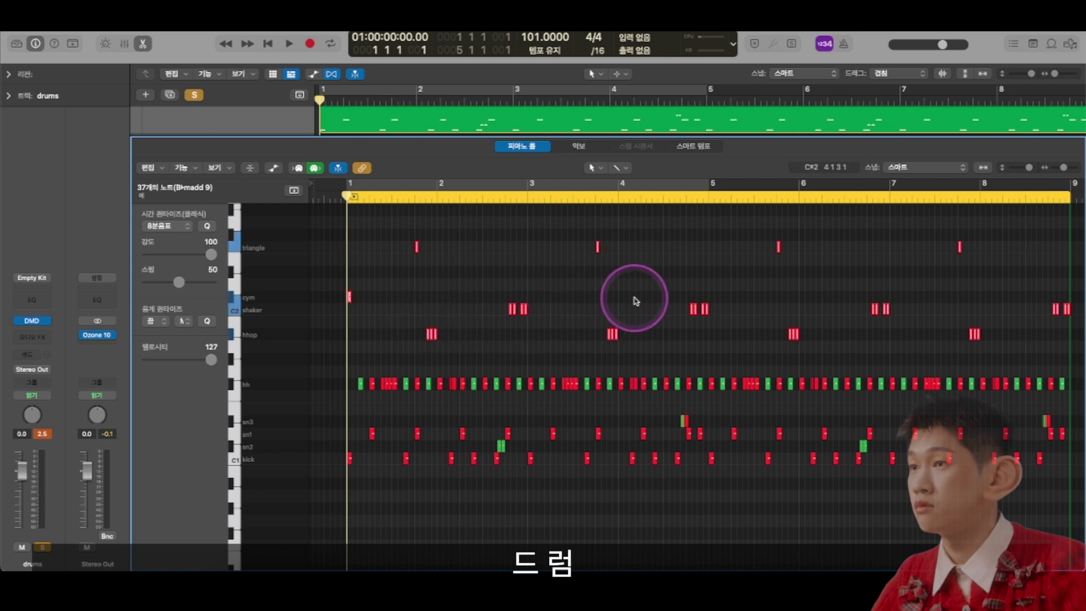
click(610, 271)
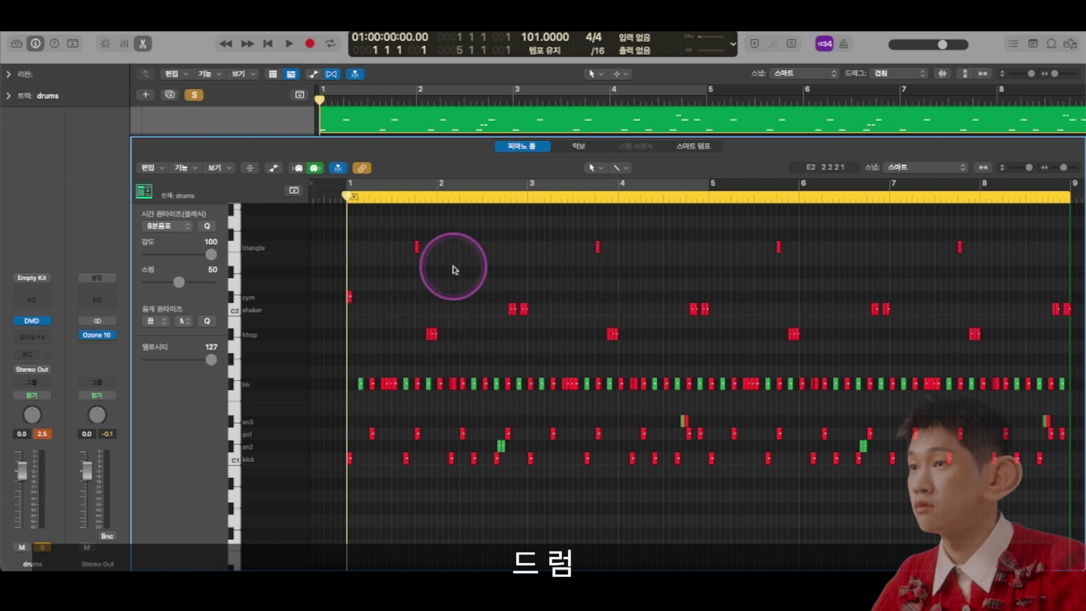
Step: Play the full drum pattern with all percussion layers from bar 1 through bar 4
key(space)
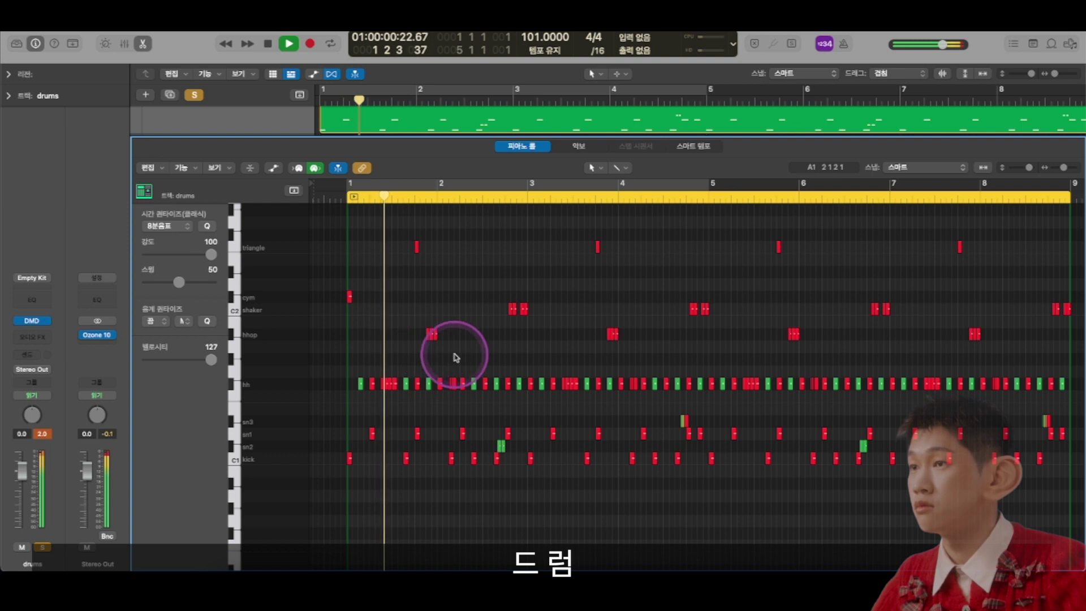
key(super+Right)
key(super+Right)
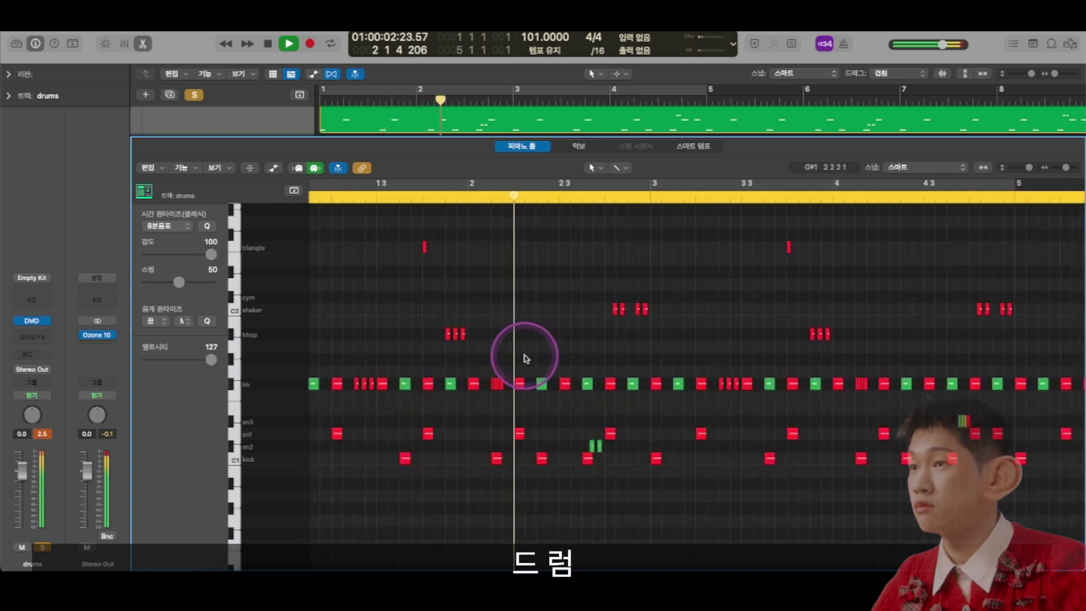
key(super+Left)
key(super+Left)
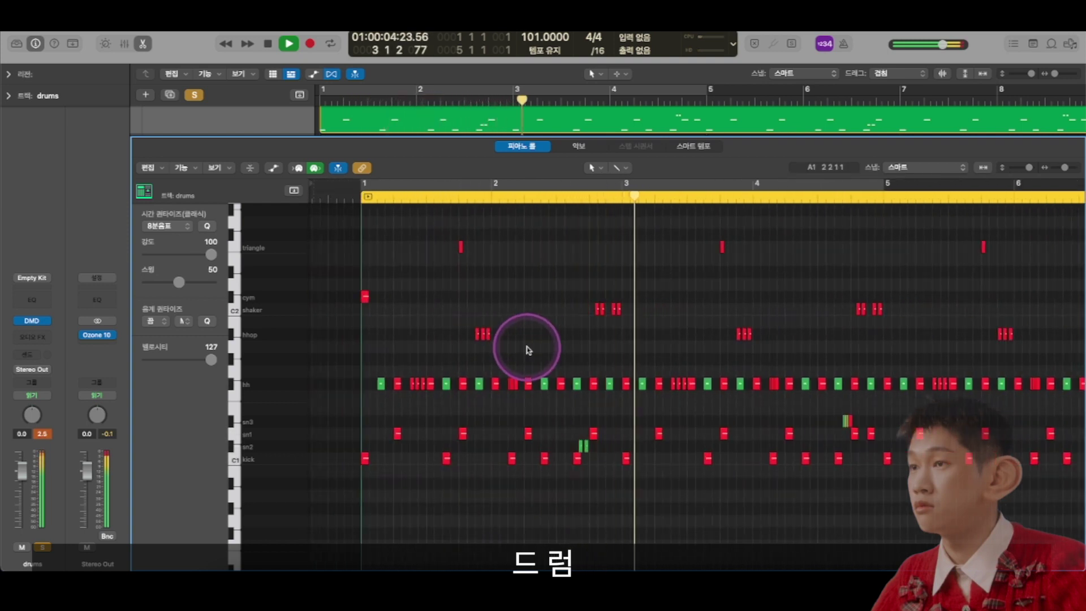
key(super+Left)
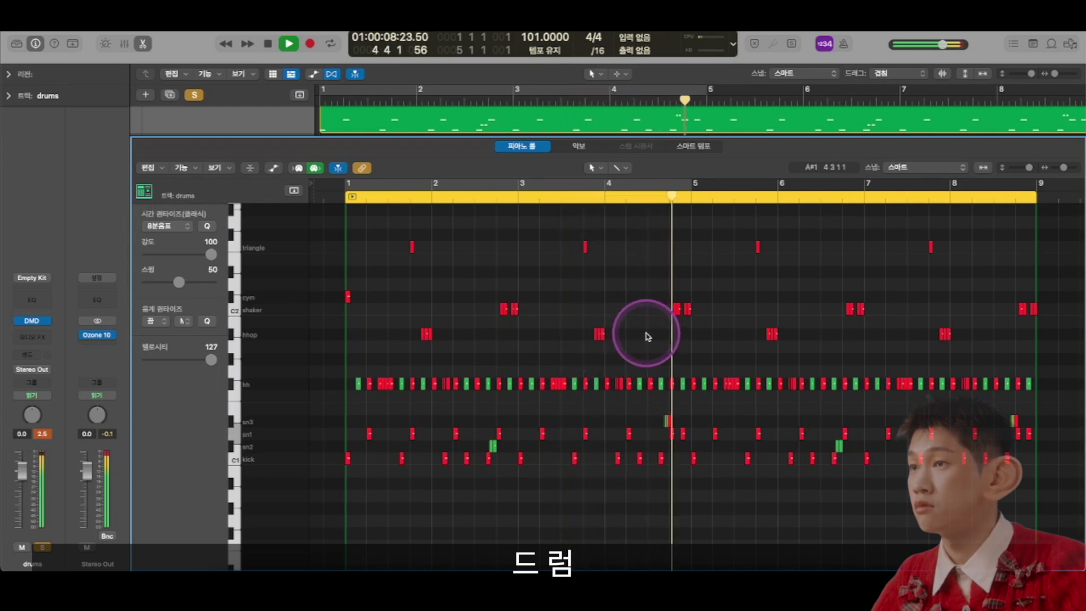
key(space)
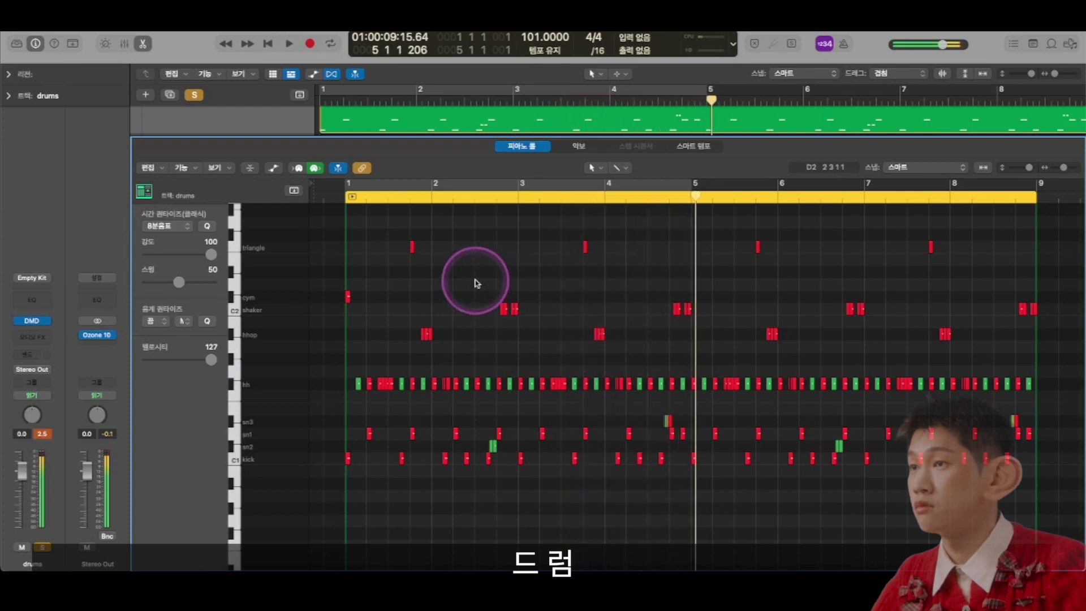
Step: Place the playhead near bar 1 beat 4 and inspect the fast hh notes and the hhop notes in bar 1
click(417, 199)
scroll(456, 342, up, 5)
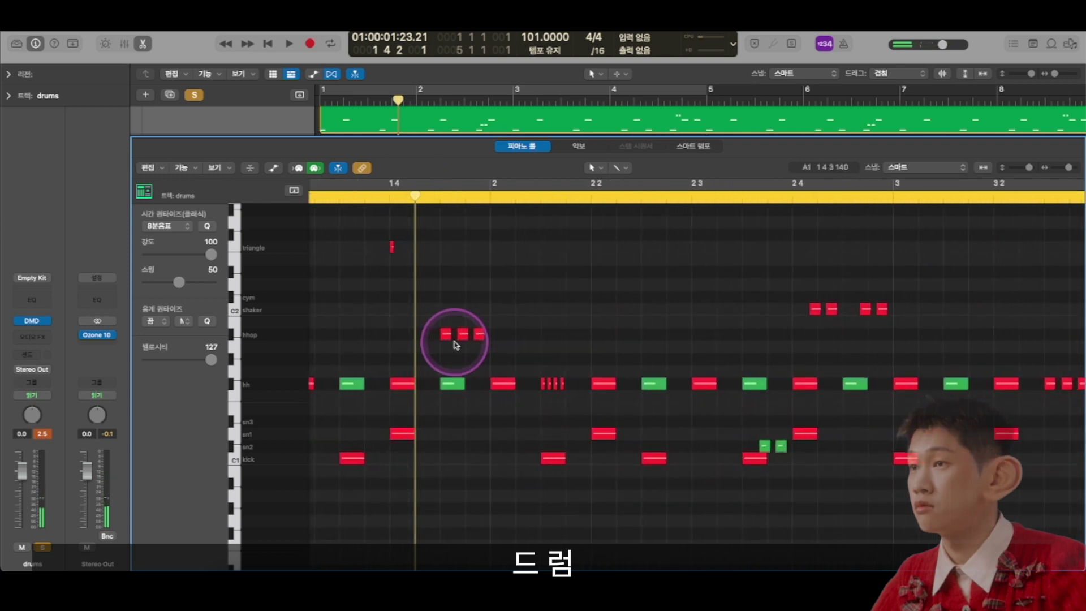
scroll(456, 345, left, 5)
drag(513, 408, 565, 373)
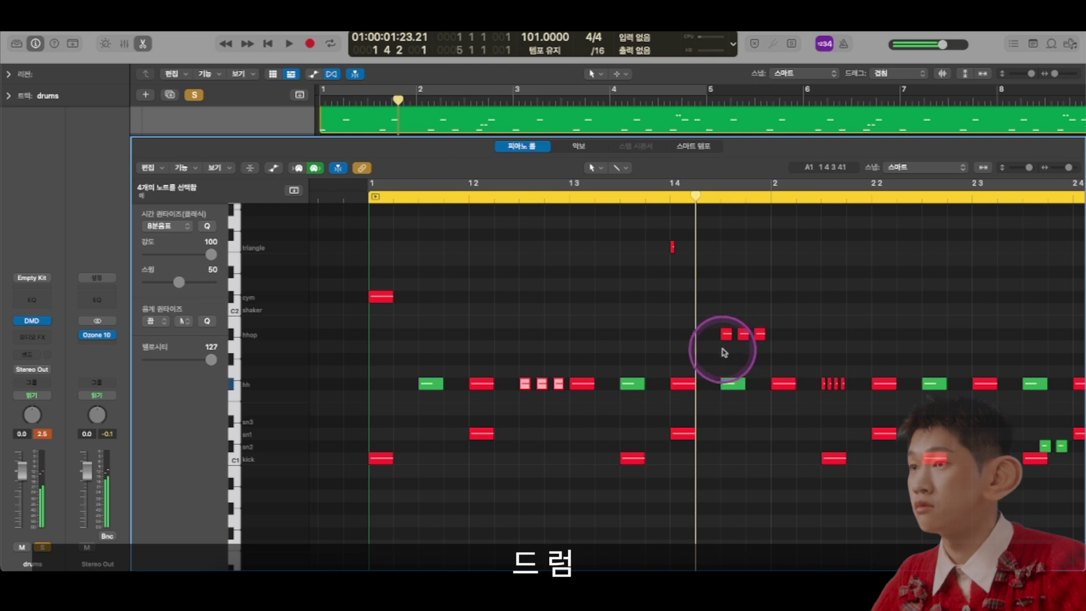
click(730, 350)
drag(760, 338, 723, 328)
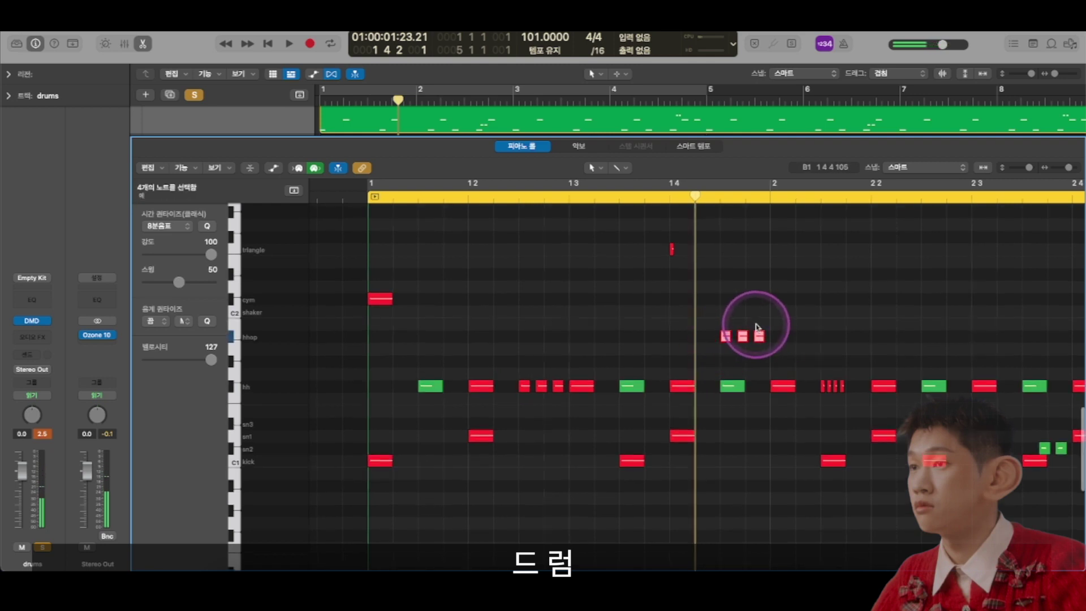
Step: Inspect the fast hh roll early in bar 2 and the shaker notes at the end of bar 2, and clear the selection
scroll(758, 327, right, 5)
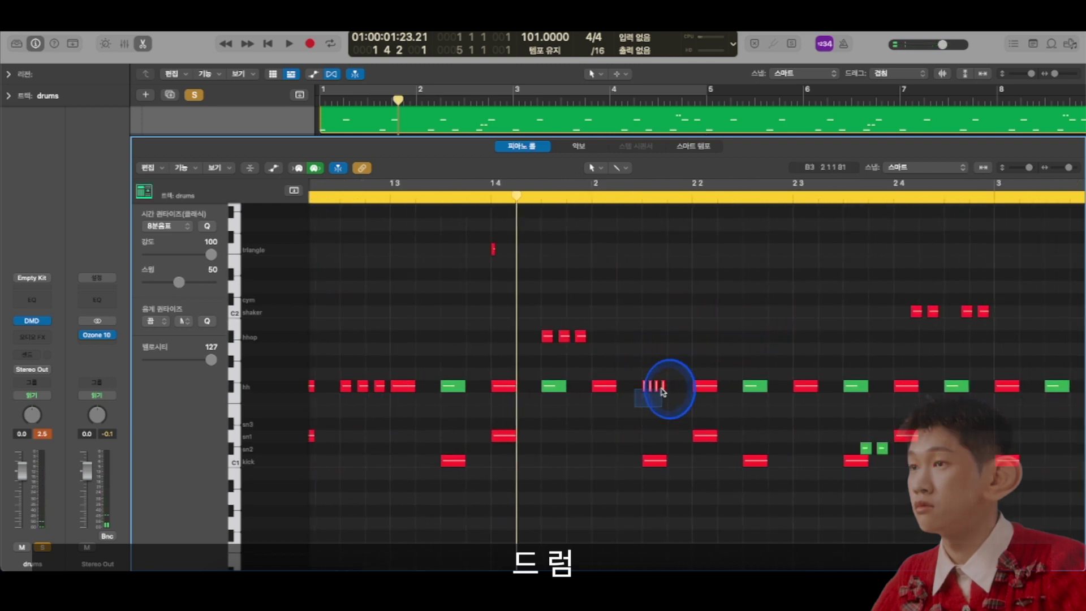
drag(662, 392, 673, 384)
scroll(681, 383, right, 3)
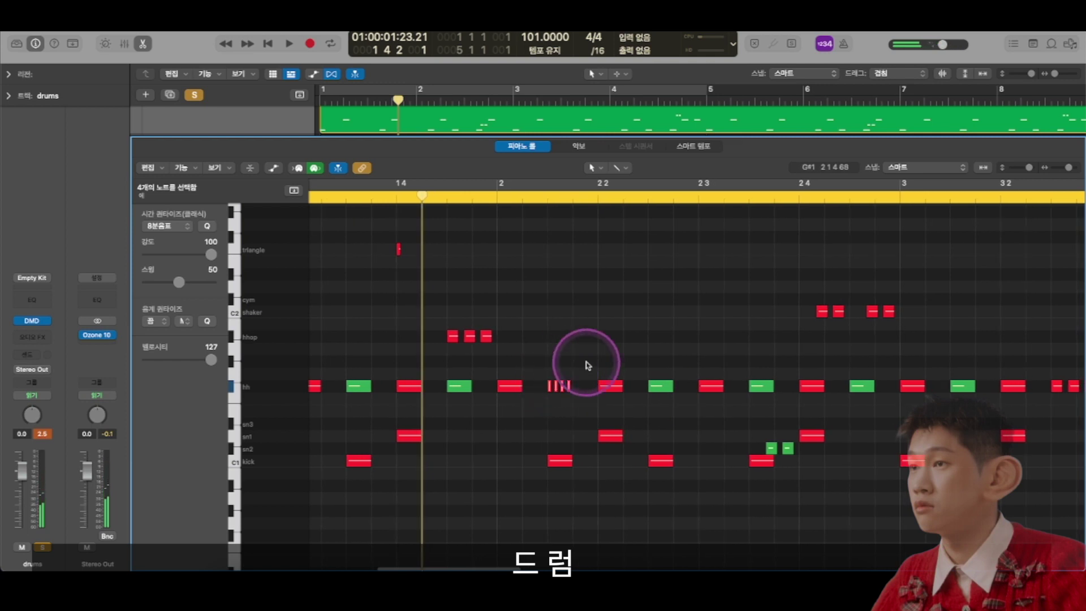
scroll(575, 371, right, 10)
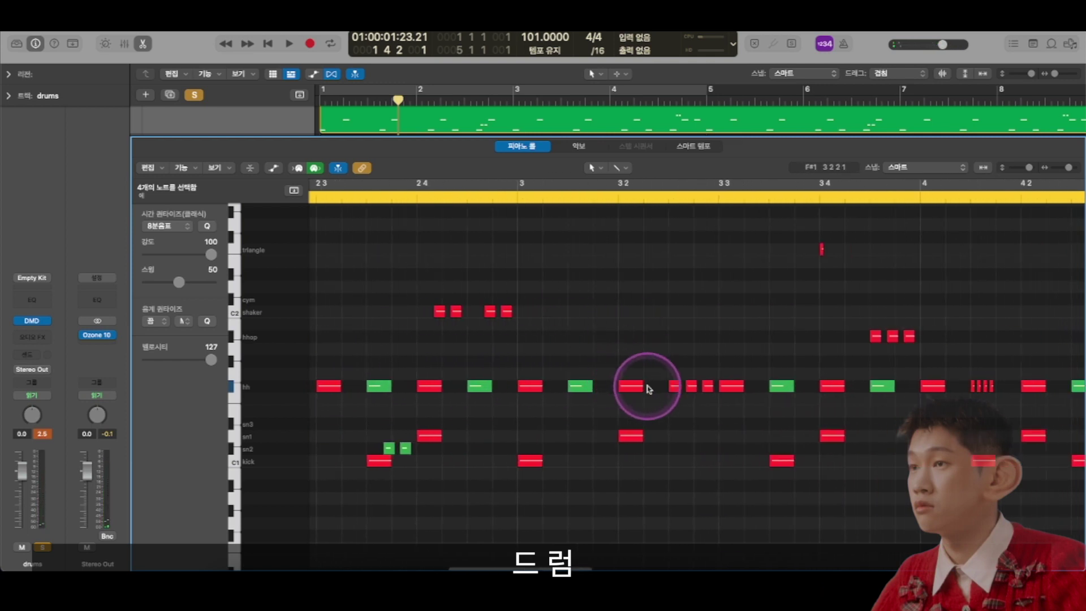
drag(417, 290, 529, 349)
click(413, 223)
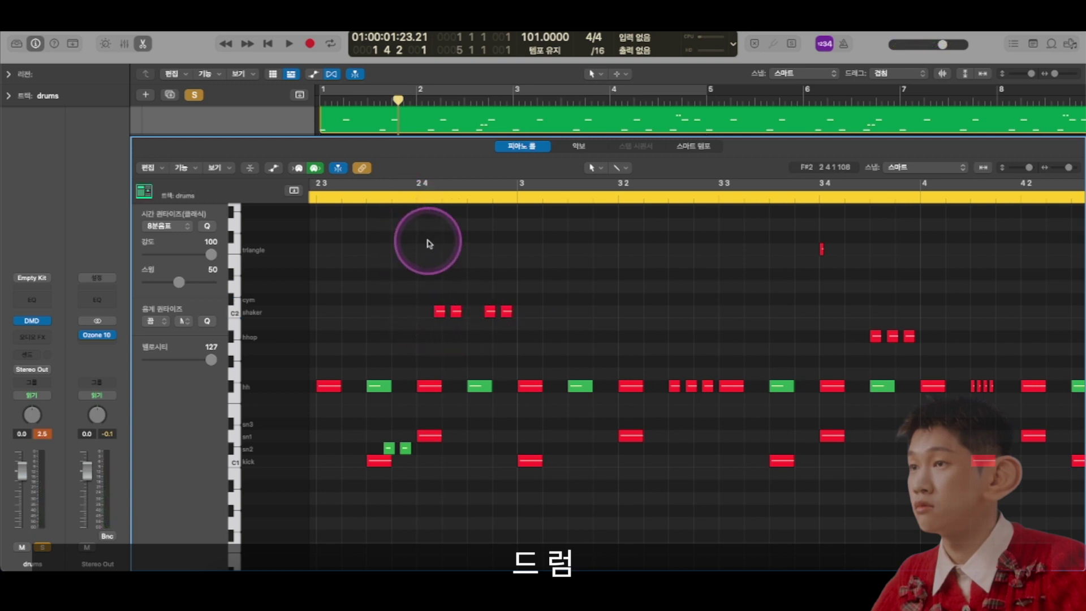
Step: Play the shaker fill from bar 2 beat 4 into the start of bar 3
click(420, 201)
key(space)
key(space)
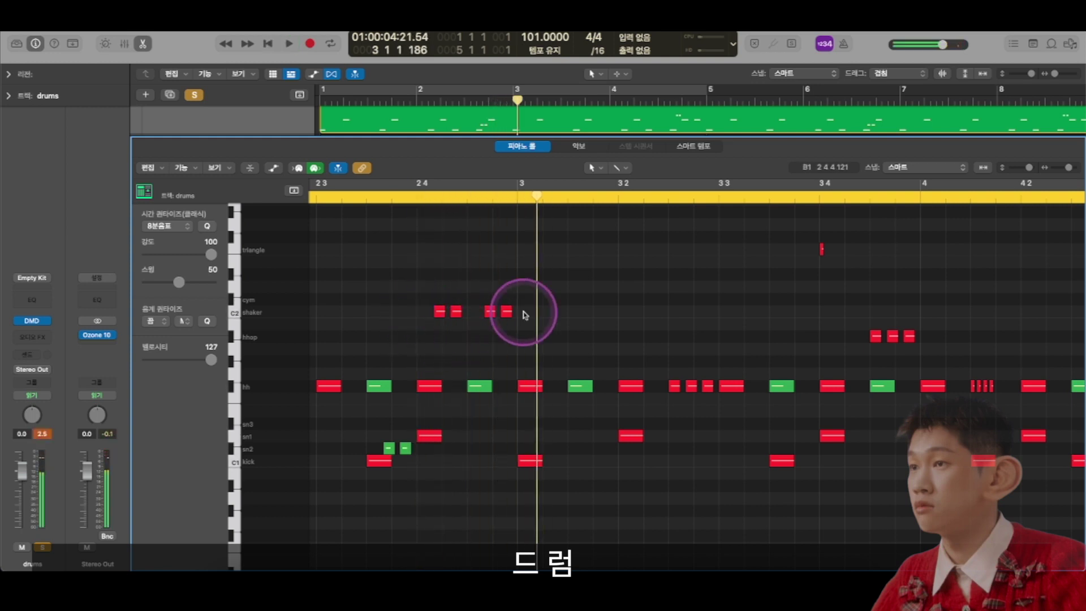
Step: Examine the hh roll in bar 4 and how the percussion notes repeat across all eight bars
key(super+Left)
drag(708, 399, 740, 391)
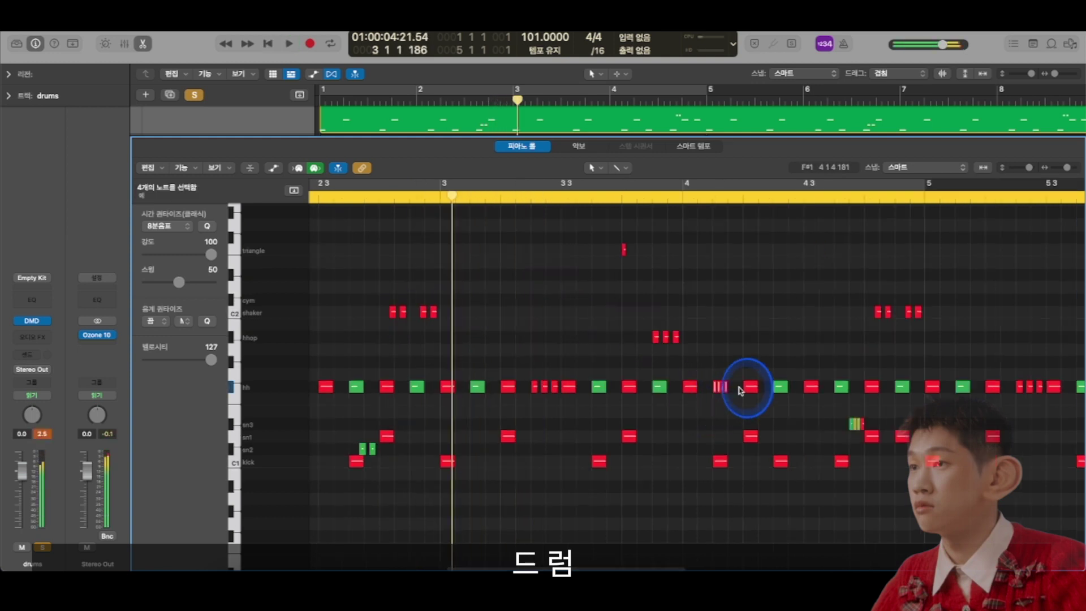
key(super+Left)
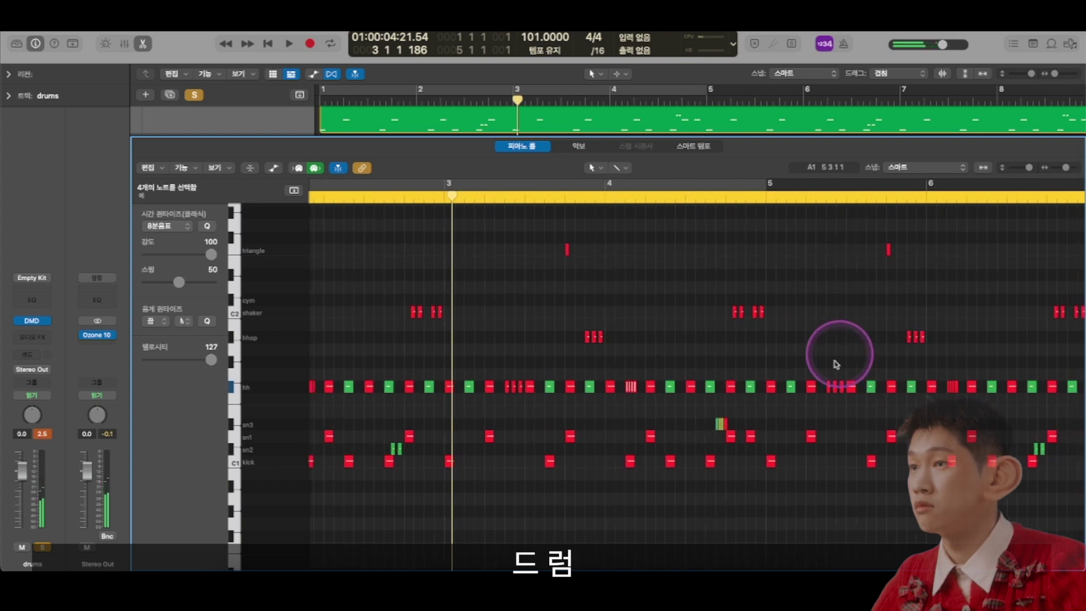
scroll(712, 354, left, 8)
click(655, 350)
key(super+Left)
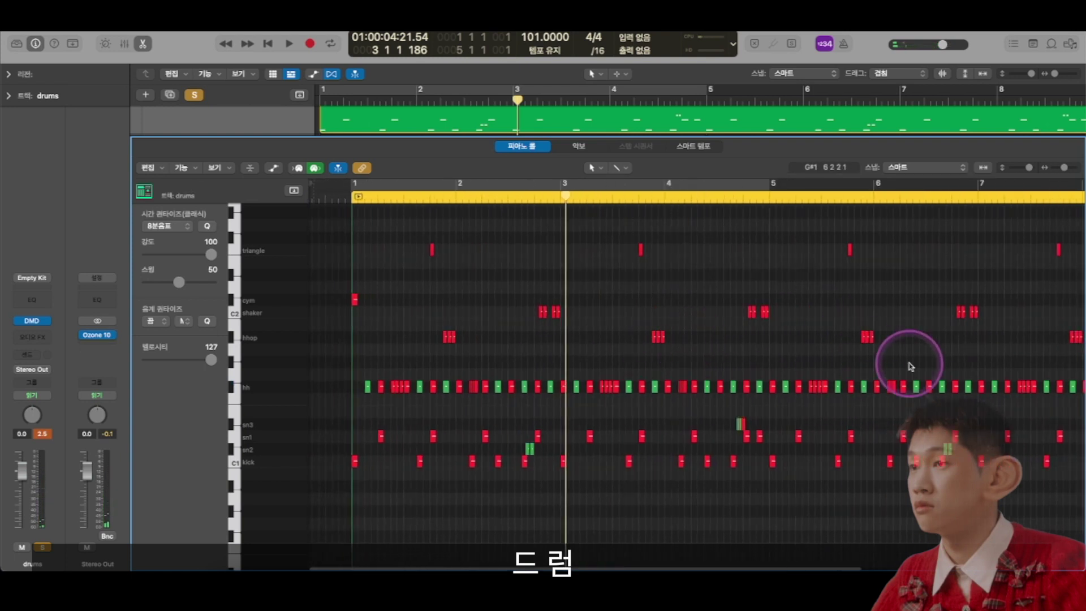
key(super+Left)
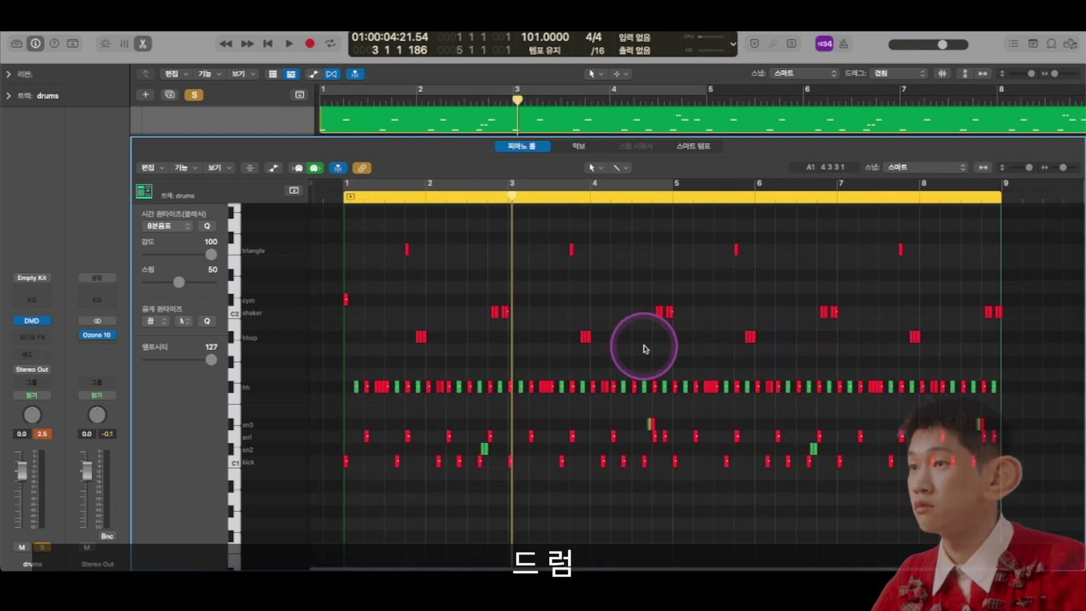
key(super+Right)
scroll(659, 342, right, 2)
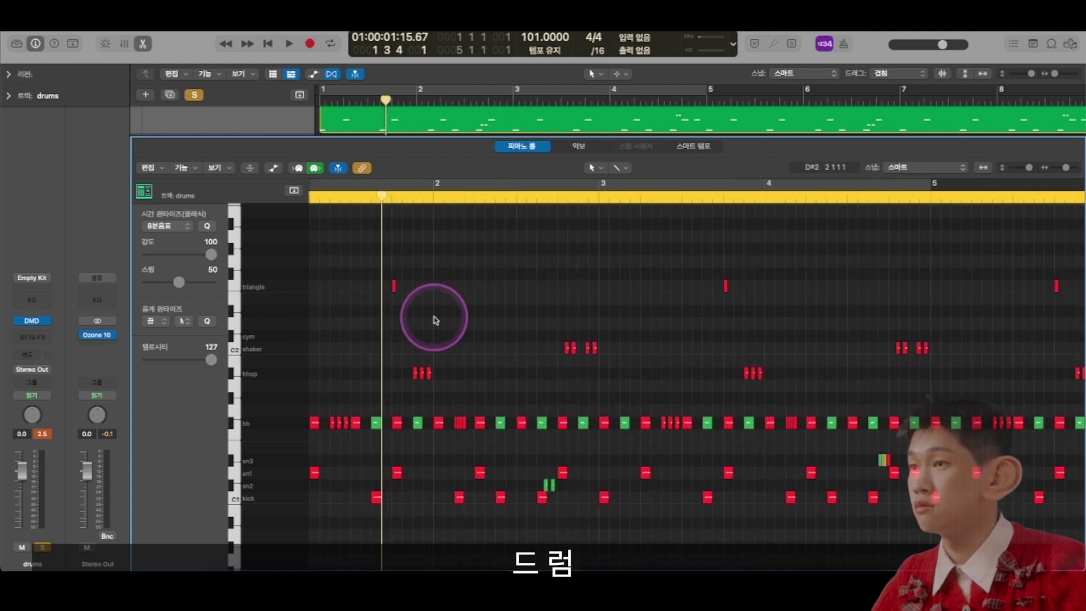
scroll(437, 319, left, 5)
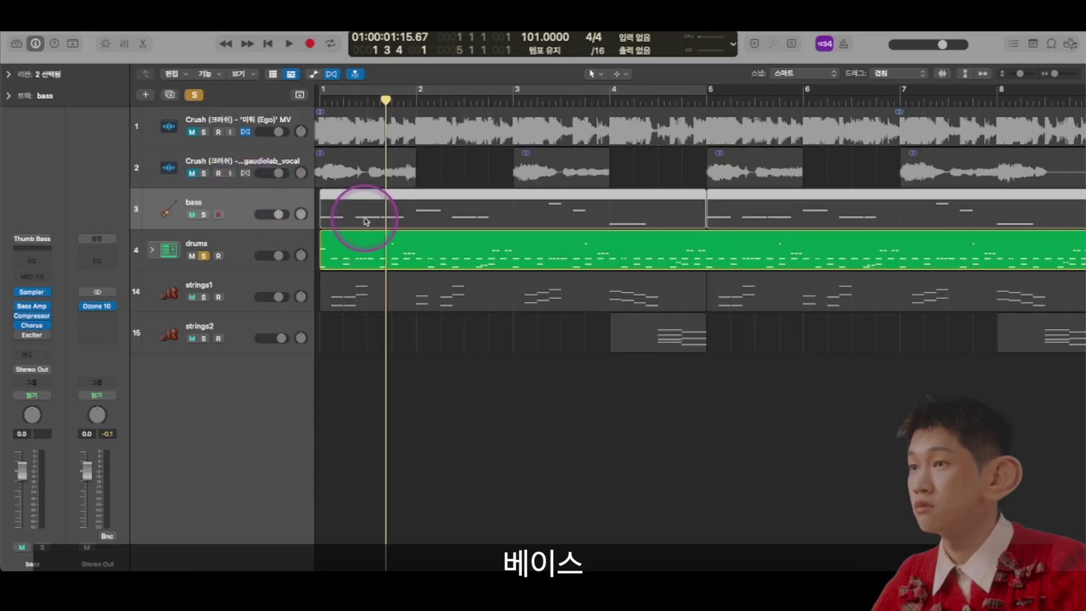
Step: Turn off solo on the drums track and select the bass track
key(super+Down)
key(super+Down)
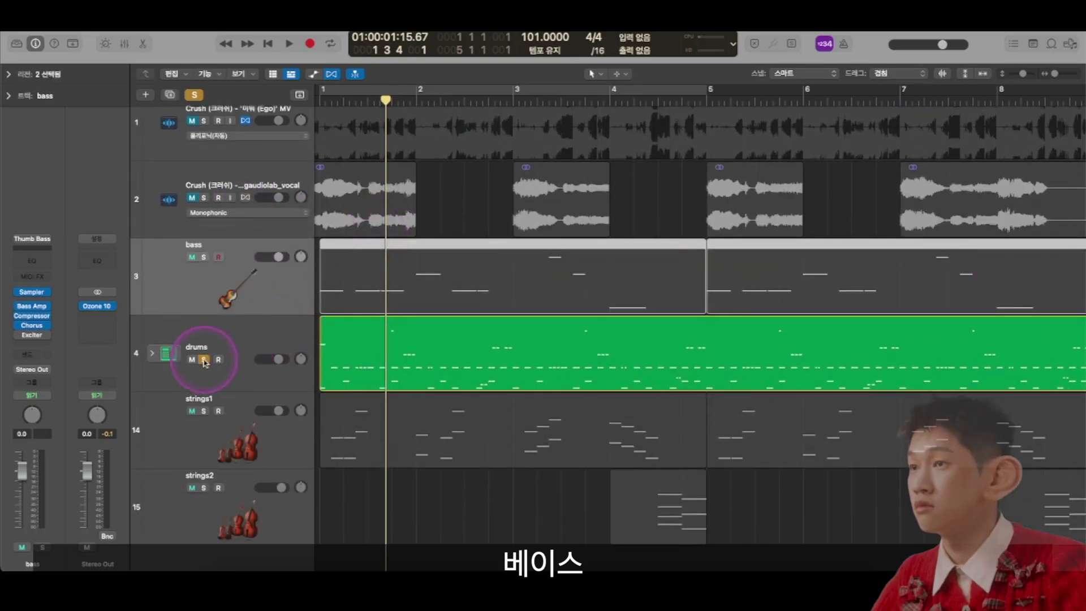
click(204, 360)
click(260, 274)
Step: Open the two bass regions in the piano roll
key(super+Down)
key(super+Down)
scroll(420, 290, up, 3)
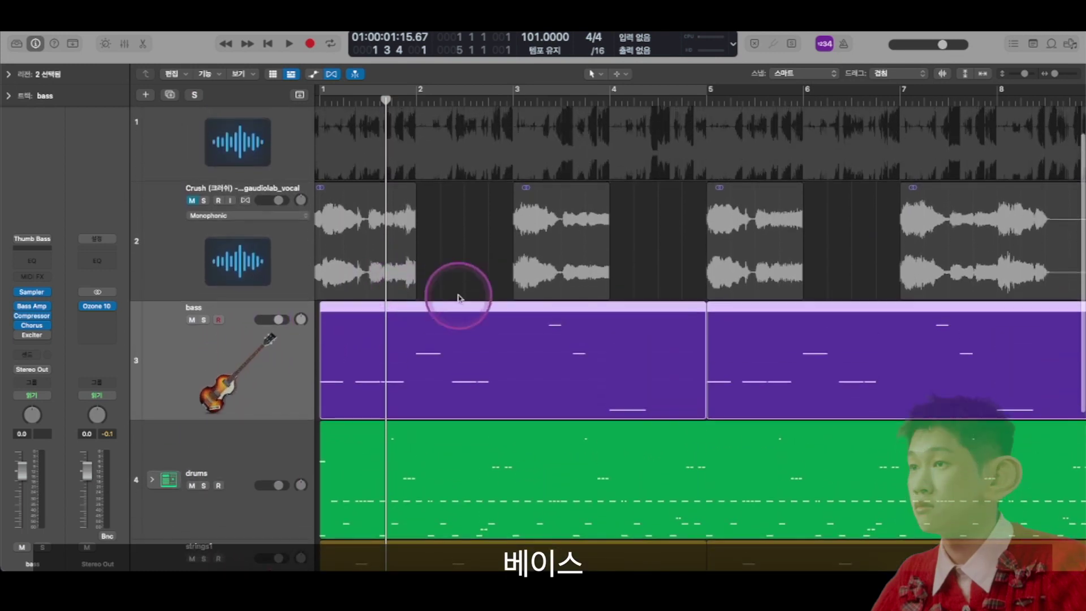
scroll(562, 333, left, 2)
double_click(548, 339)
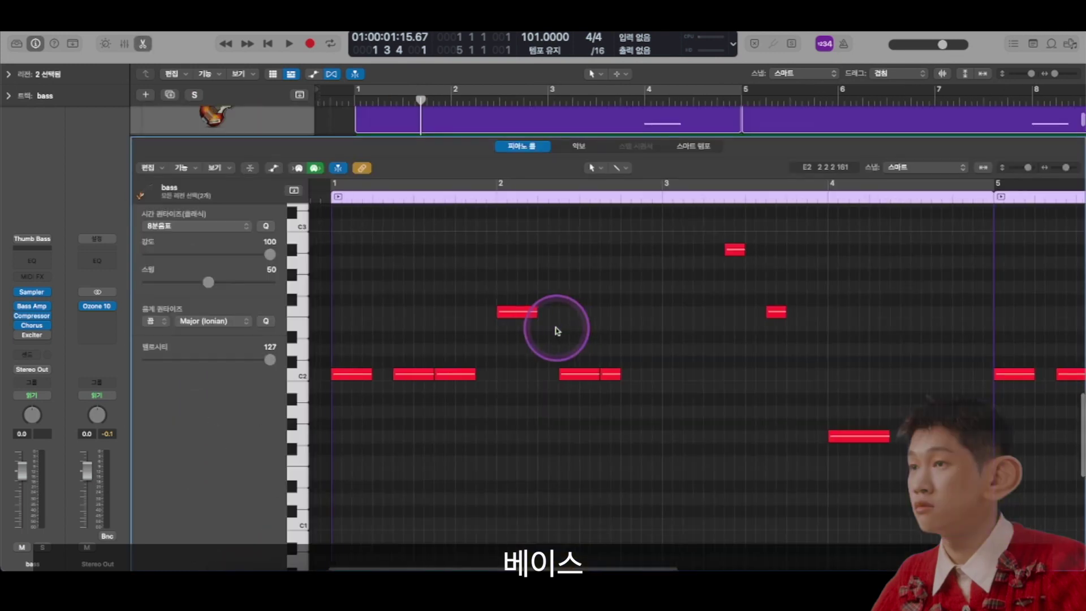
Step: Solo the bass track and play its line from bar 1 into bar 4
click(338, 197)
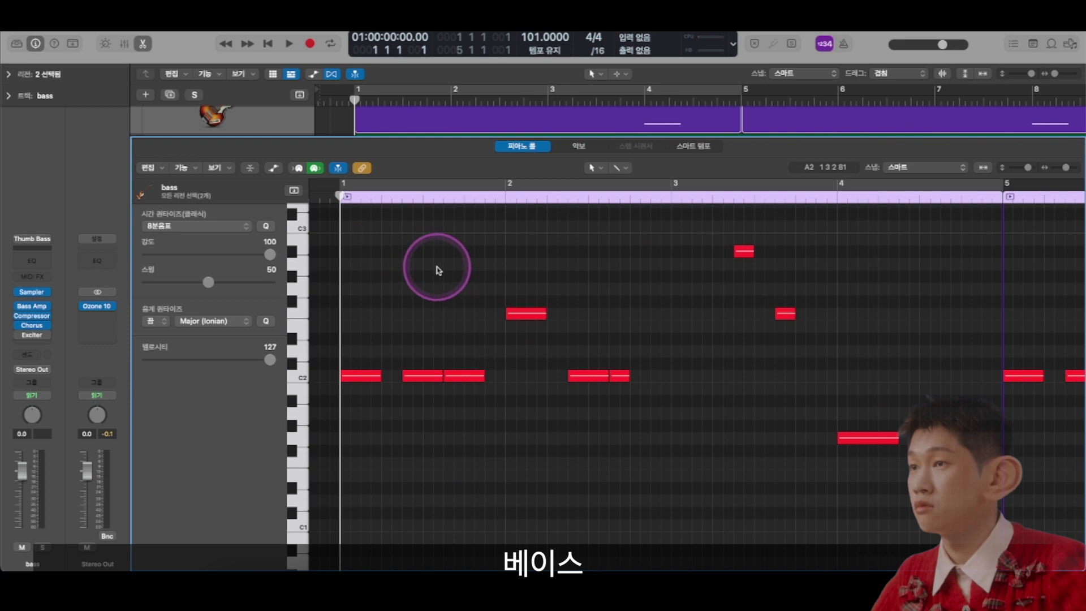
scroll(440, 270, up, 3)
key(super+Up)
key(super+Left)
key(super+Down)
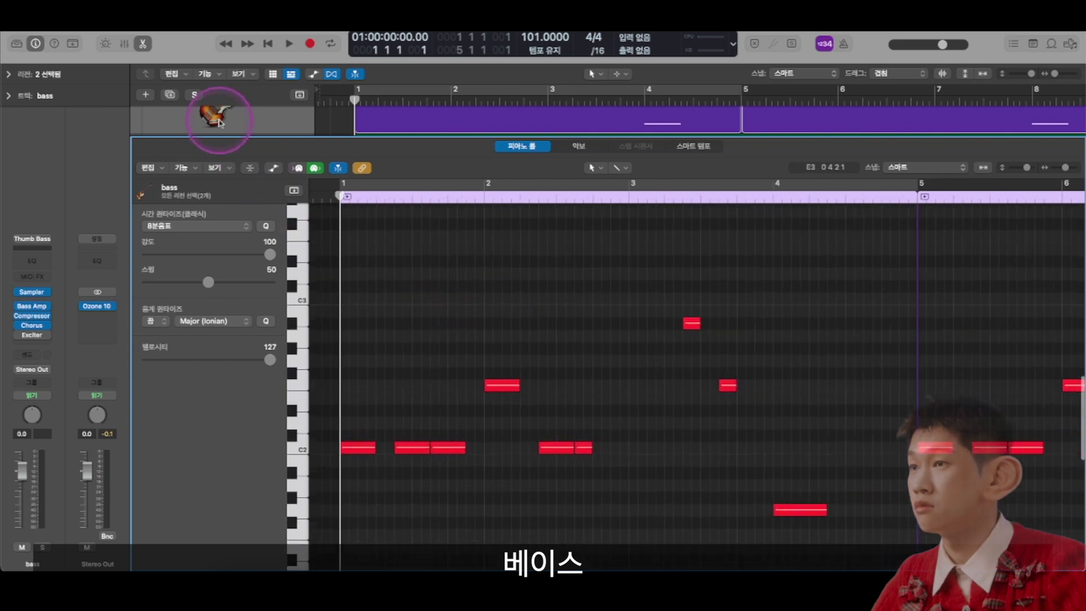
key(s)
key(space)
scroll(414, 362, down, 3)
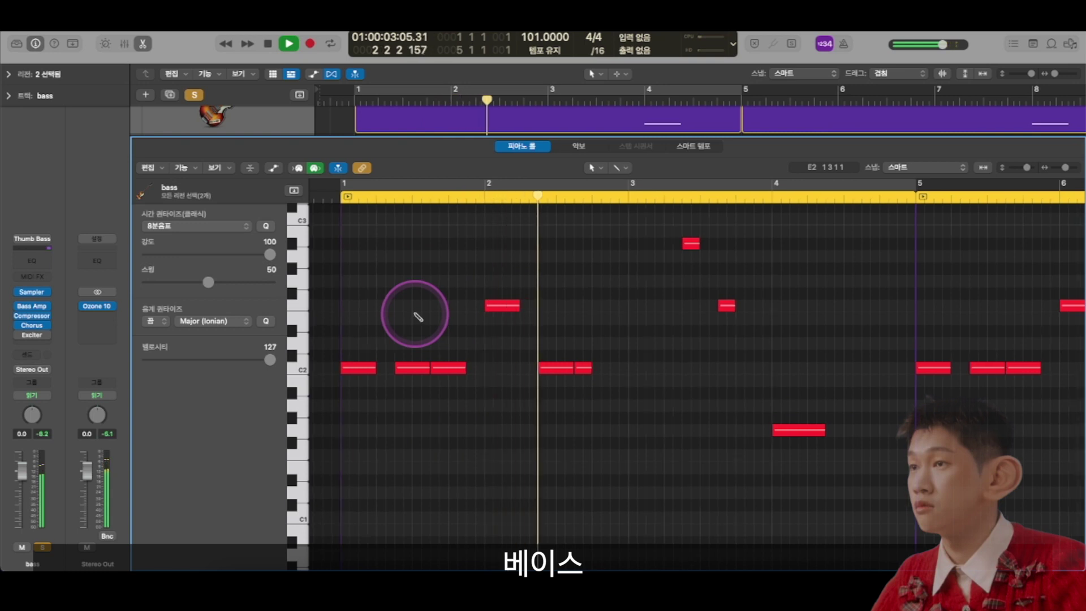
key(super+Left)
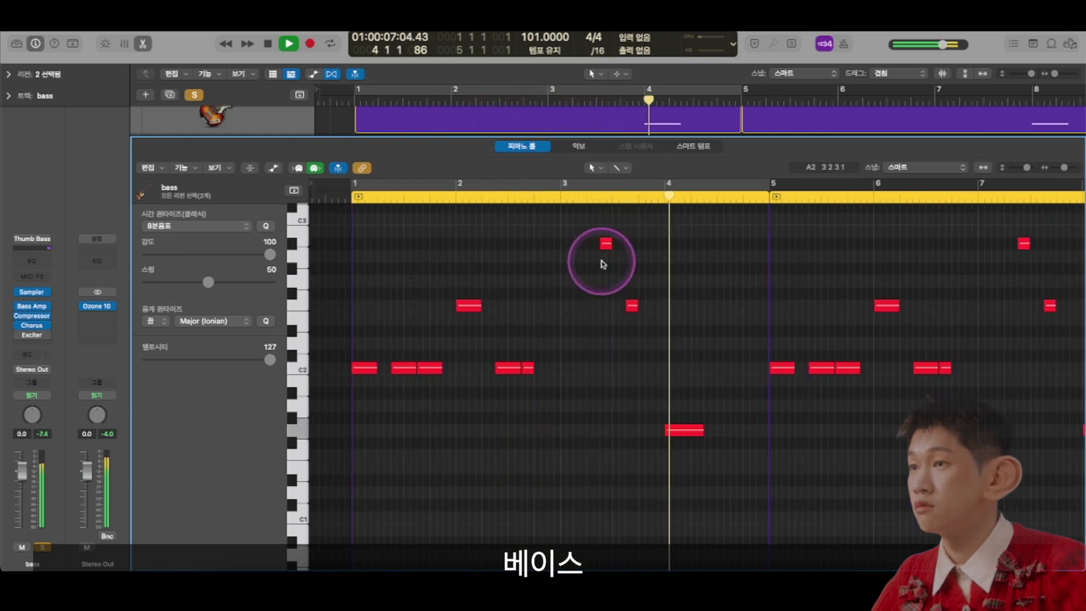
key(space)
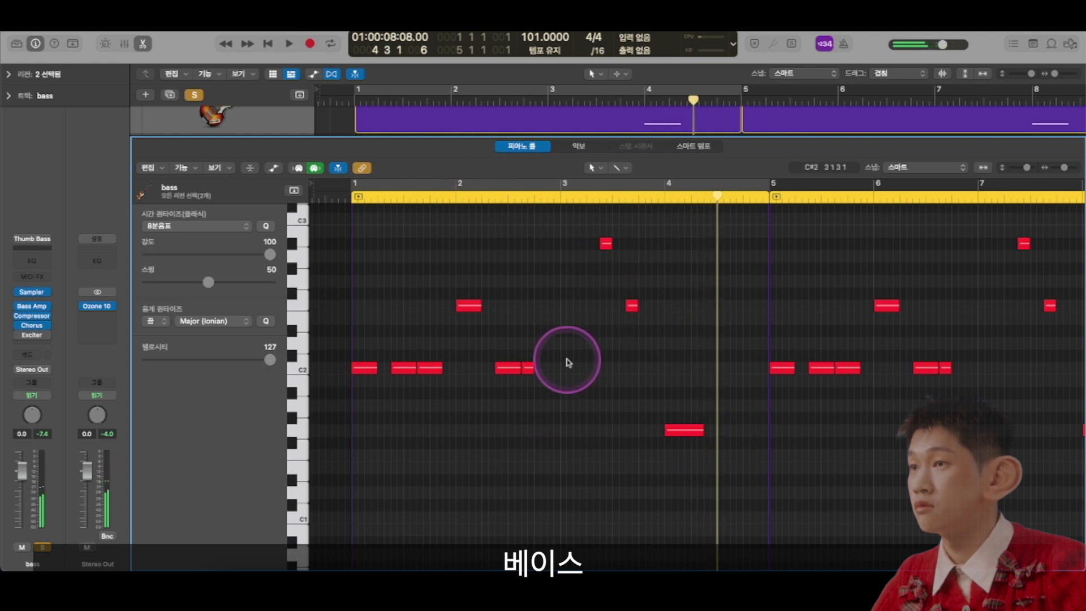
Step: Place the playhead at bar 3 and examine the high bass note there against the rest of the line
click(561, 198)
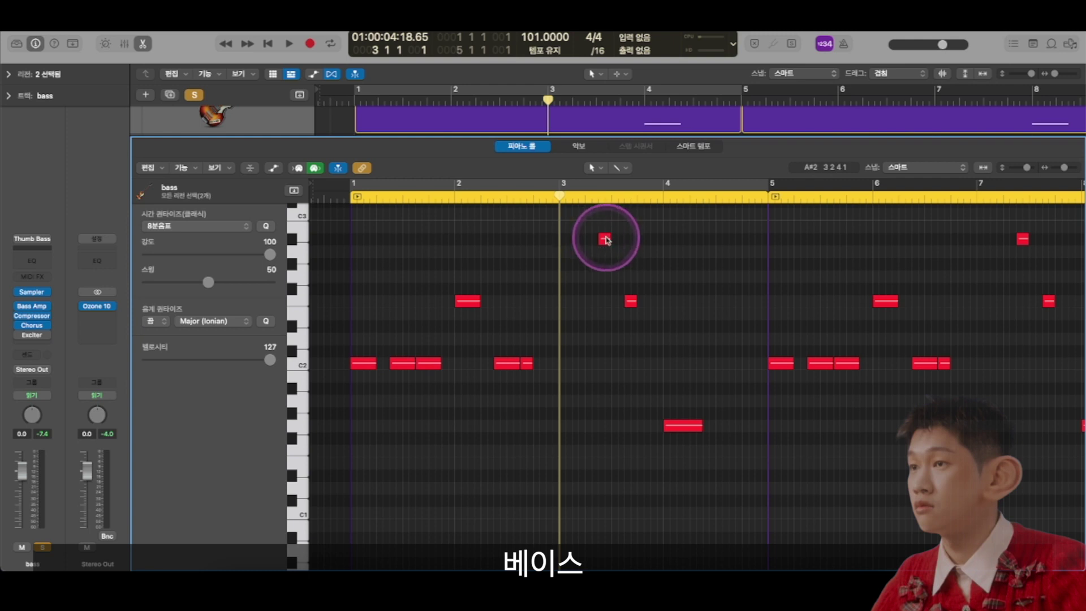
drag(606, 240, 600, 238)
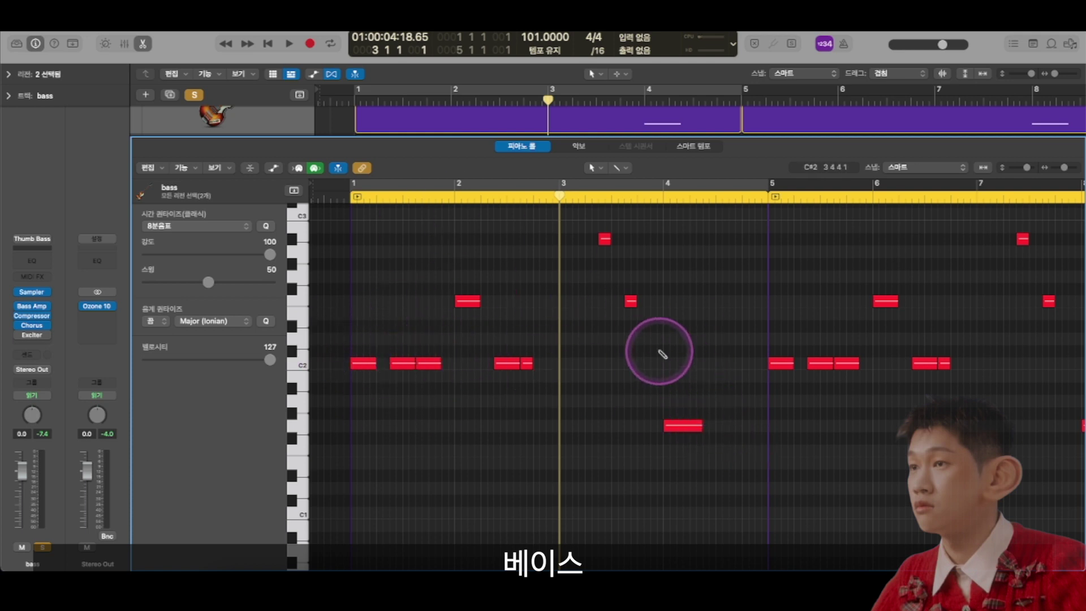
key(super+Left)
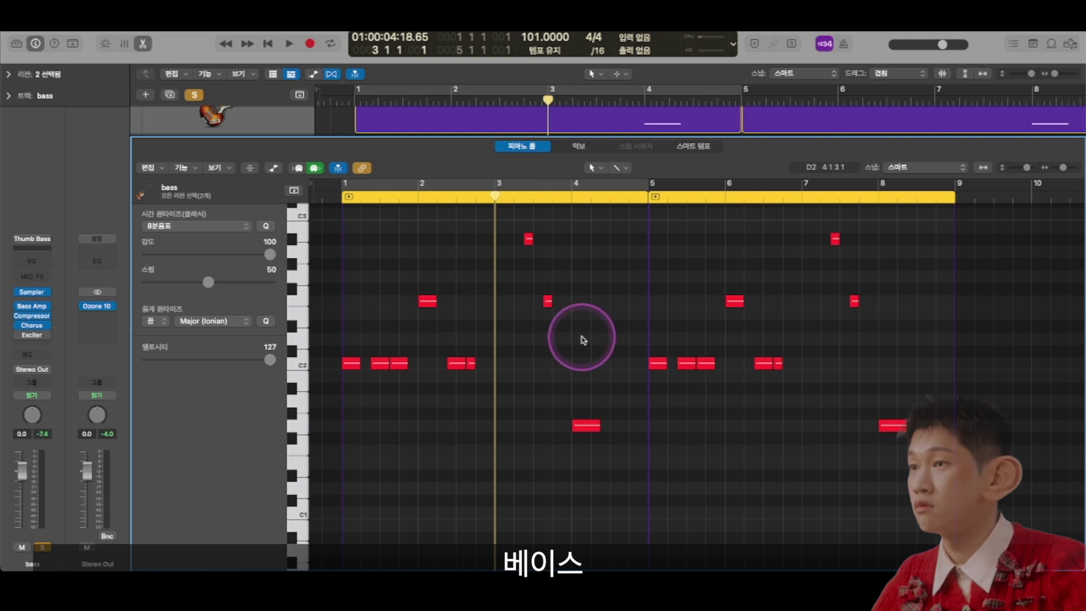
Step: Close the piano roll, check the bass track's Thumb Bass patch in the sound library, and close the library
key(e)
key(y)
scroll(46, 283, left, 5)
click(37, 216)
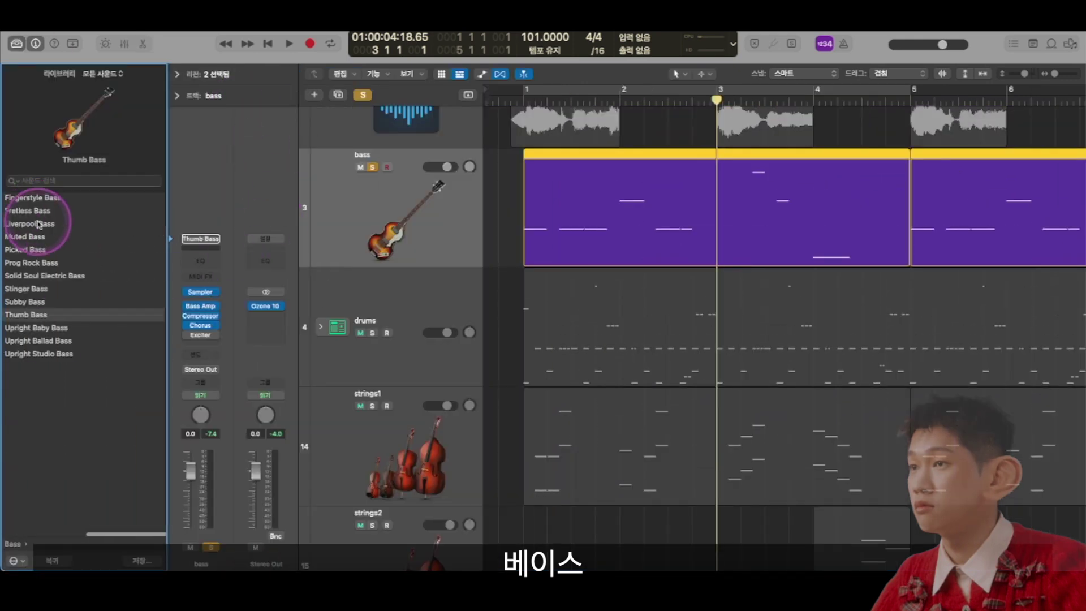
click(15, 47)
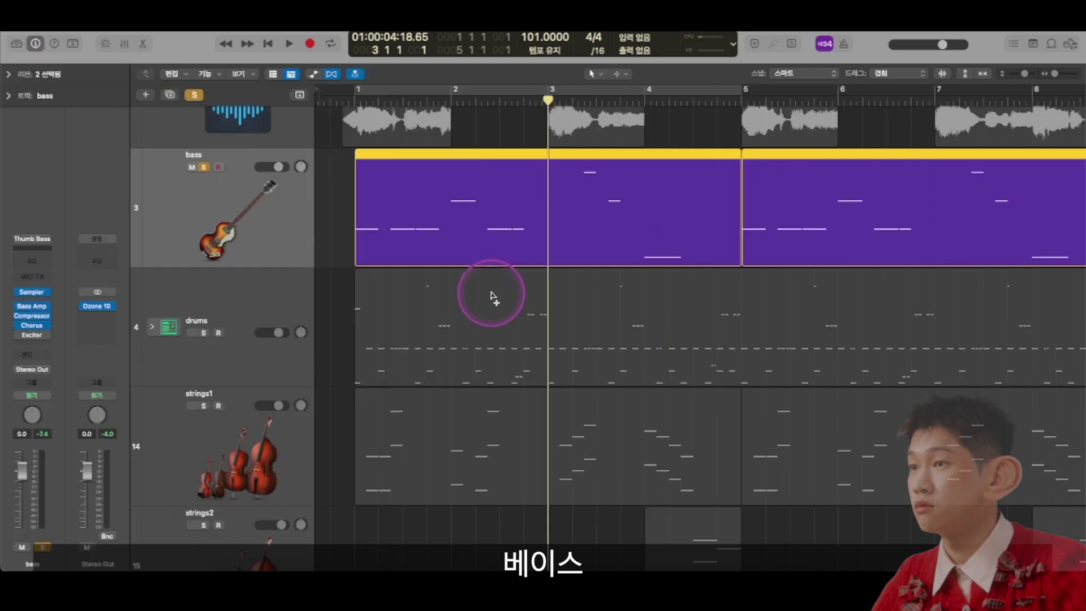
Step: Turn off solo on the bass track and fit all tracks and eight bars in the arrangement view
scroll(492, 296, down, 5)
key(s)
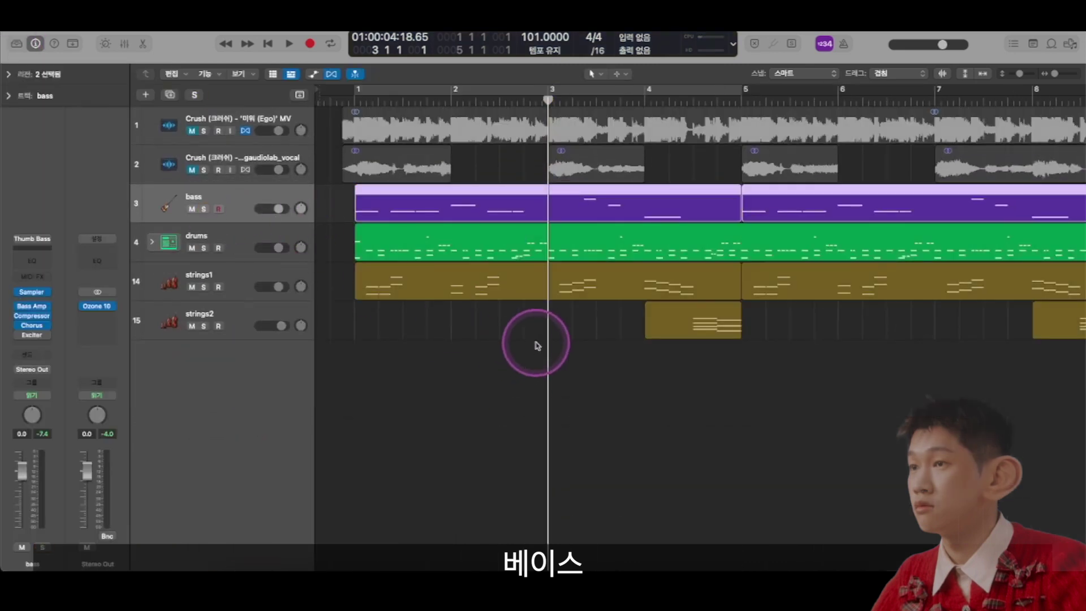
scroll(540, 347, up, 3)
scroll(541, 349, left, 3)
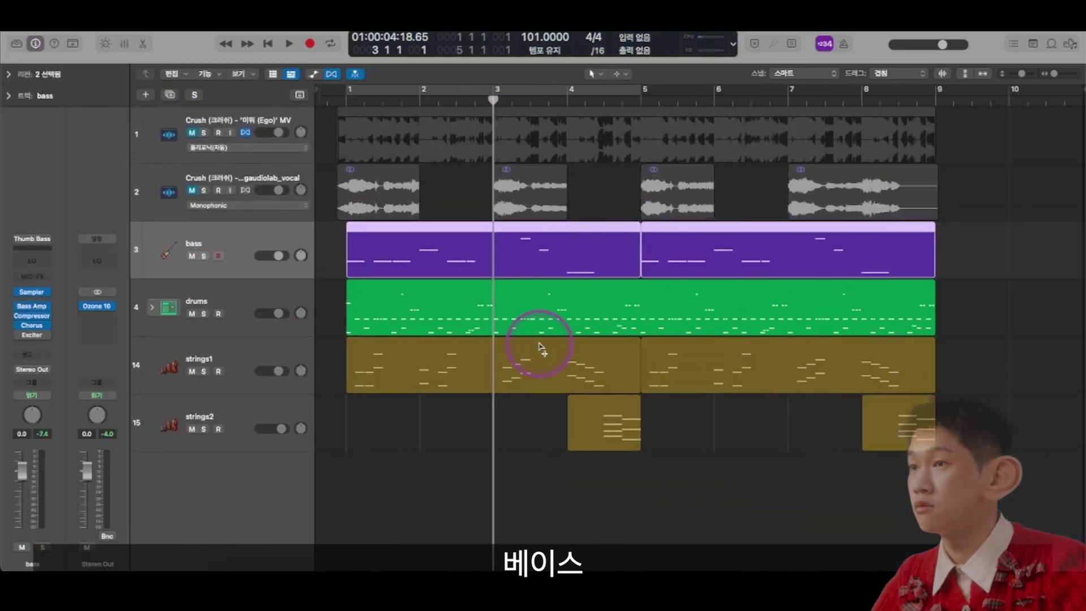
Step: Unmute the gaudiolab_vocal track, play the full arrangement with the vocals past bar 9, and stop playback
click(192, 191)
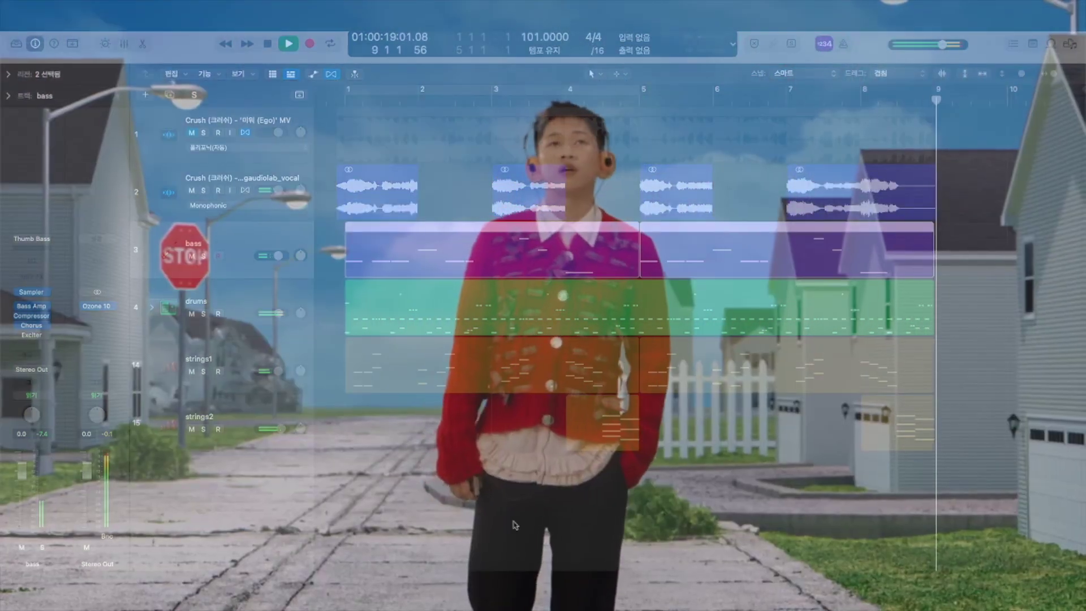
key(space)
click(471, 489)
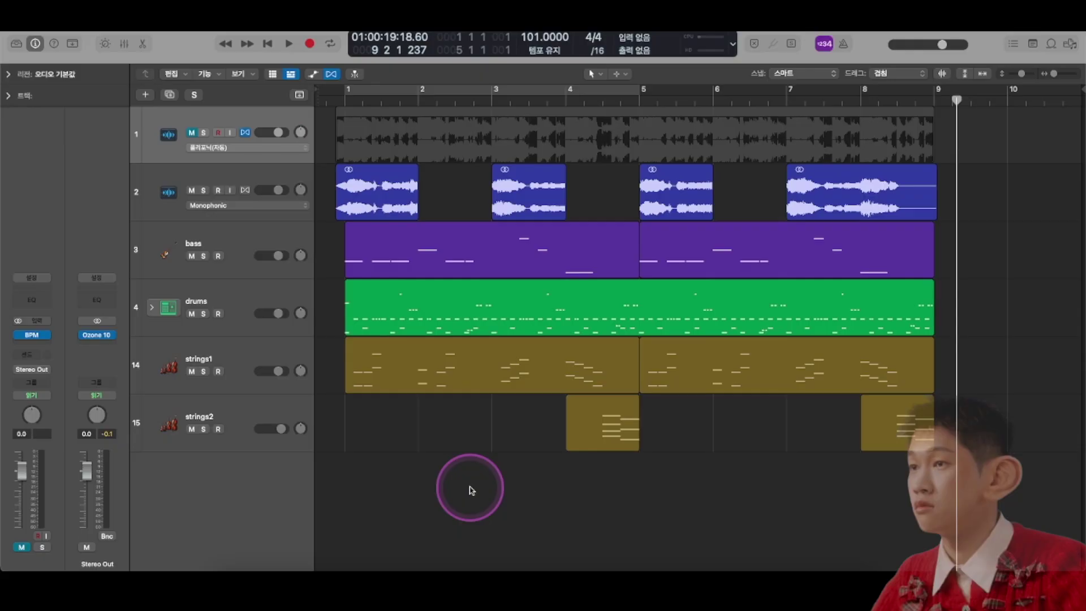